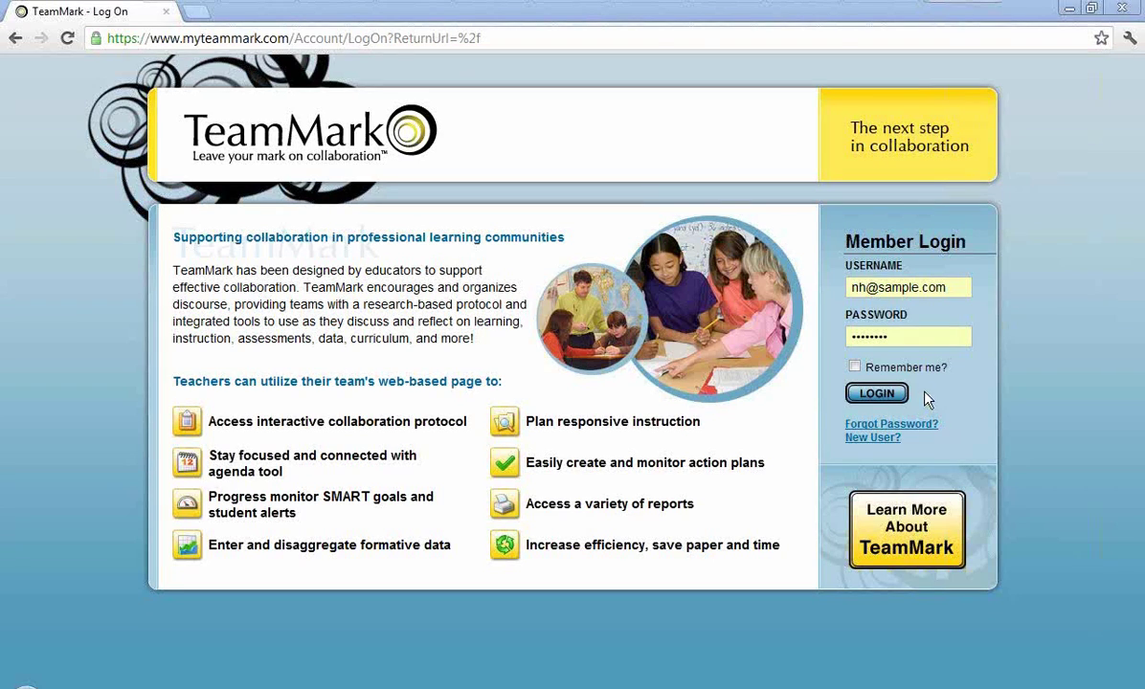
Step: Log in to the member account, open A Team and close its norm popup
left_click(878, 396)
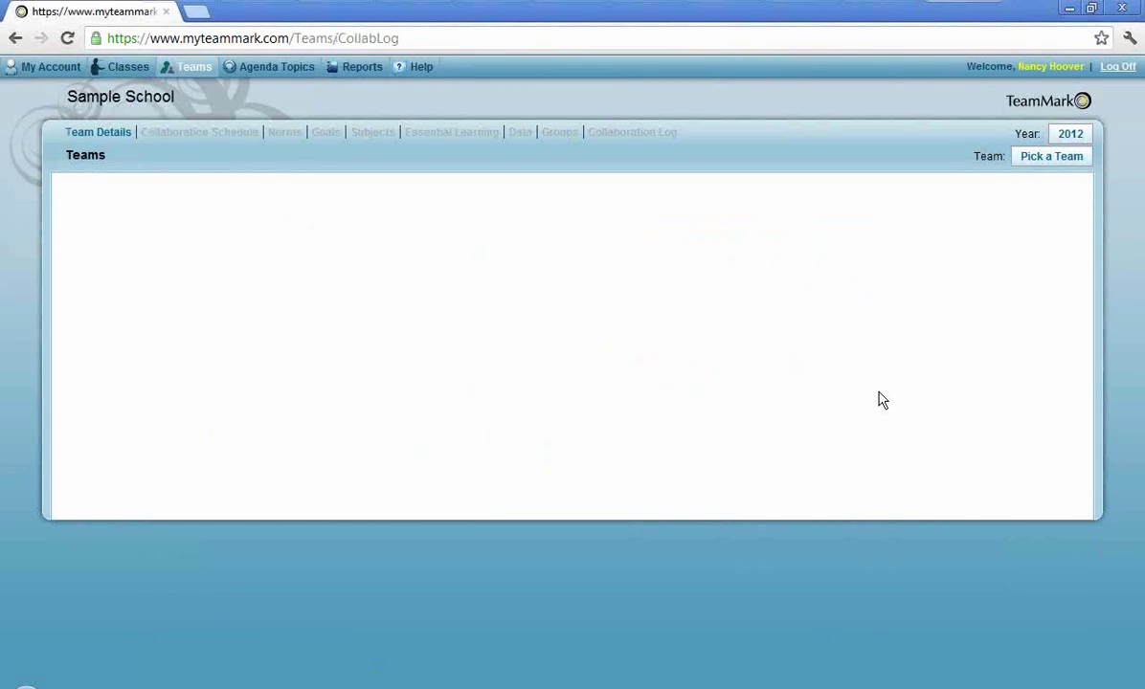
left_click(1040, 162)
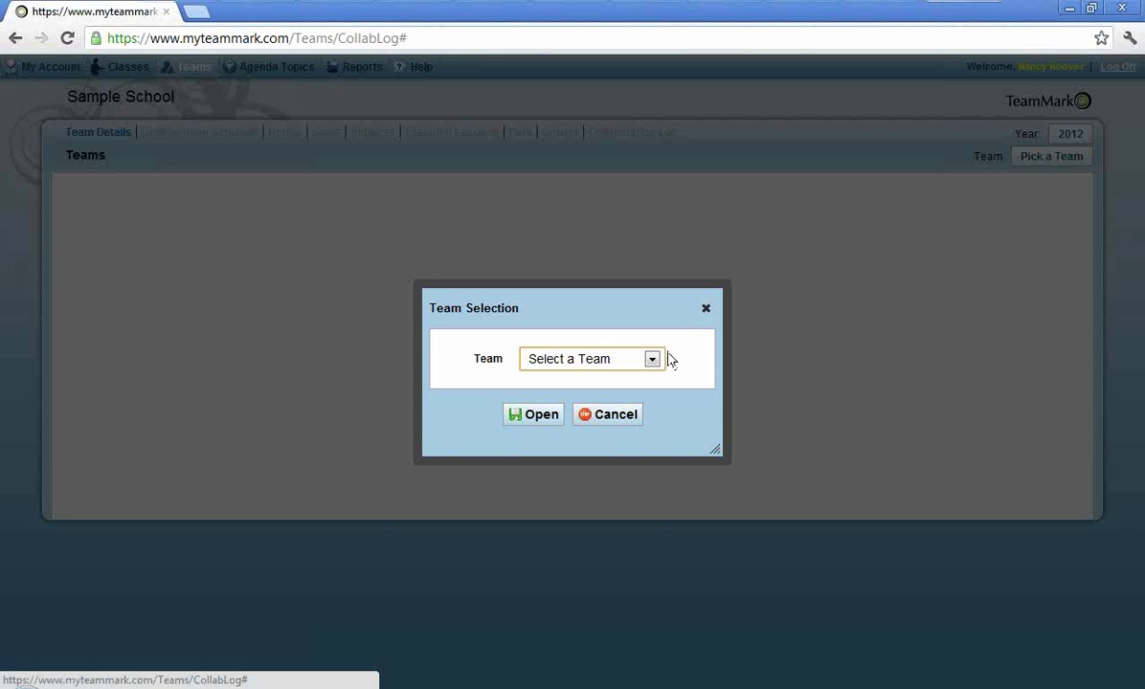
left_click(653, 361)
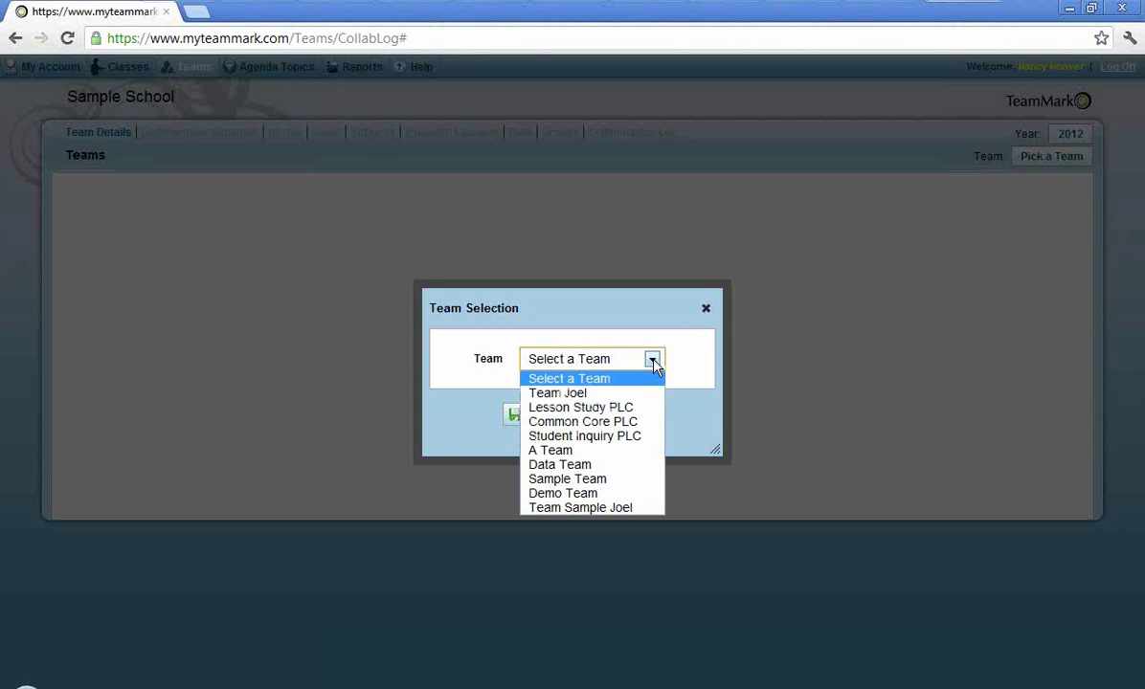
left_click(540, 450)
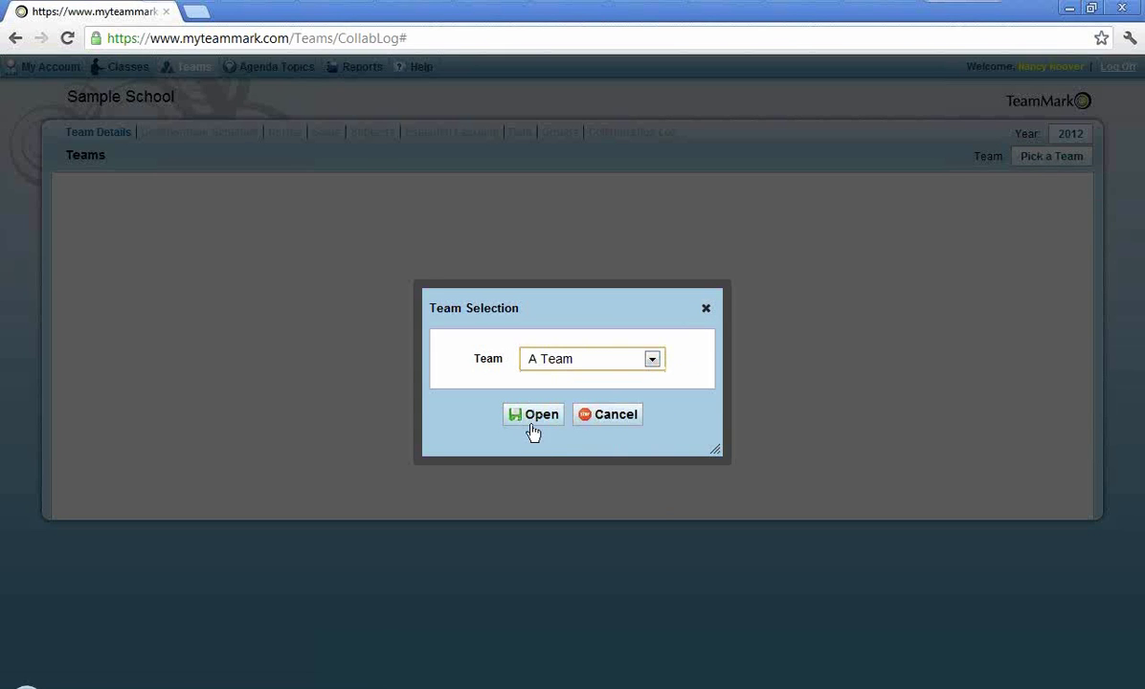
left_click(531, 425)
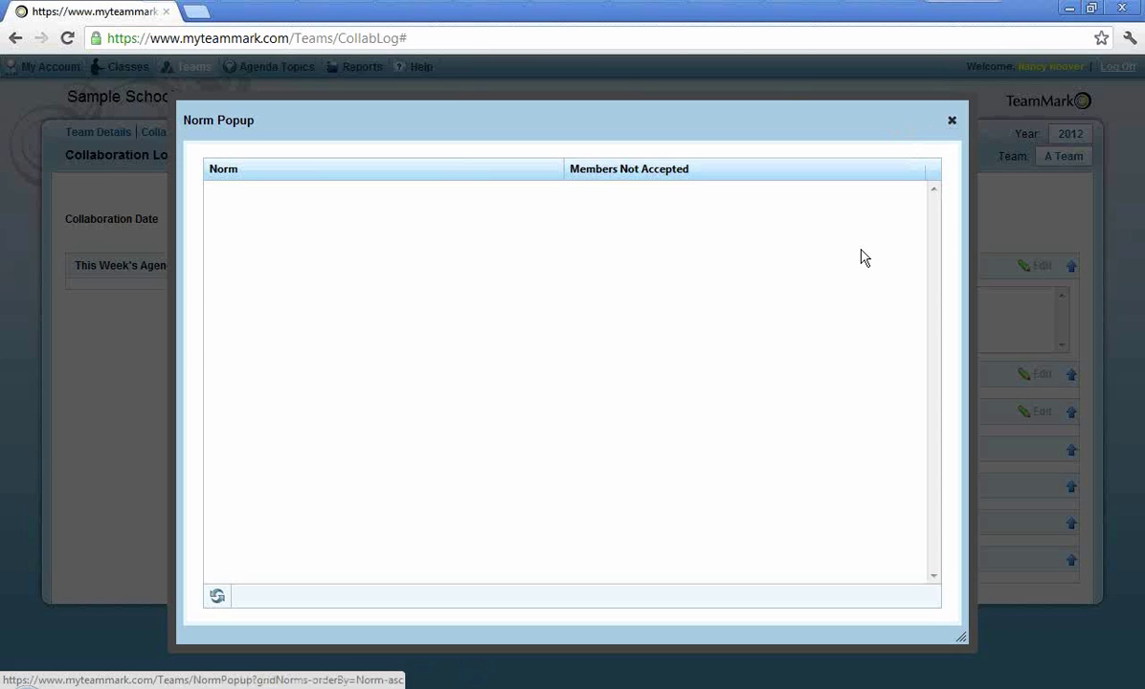
left_click(952, 121)
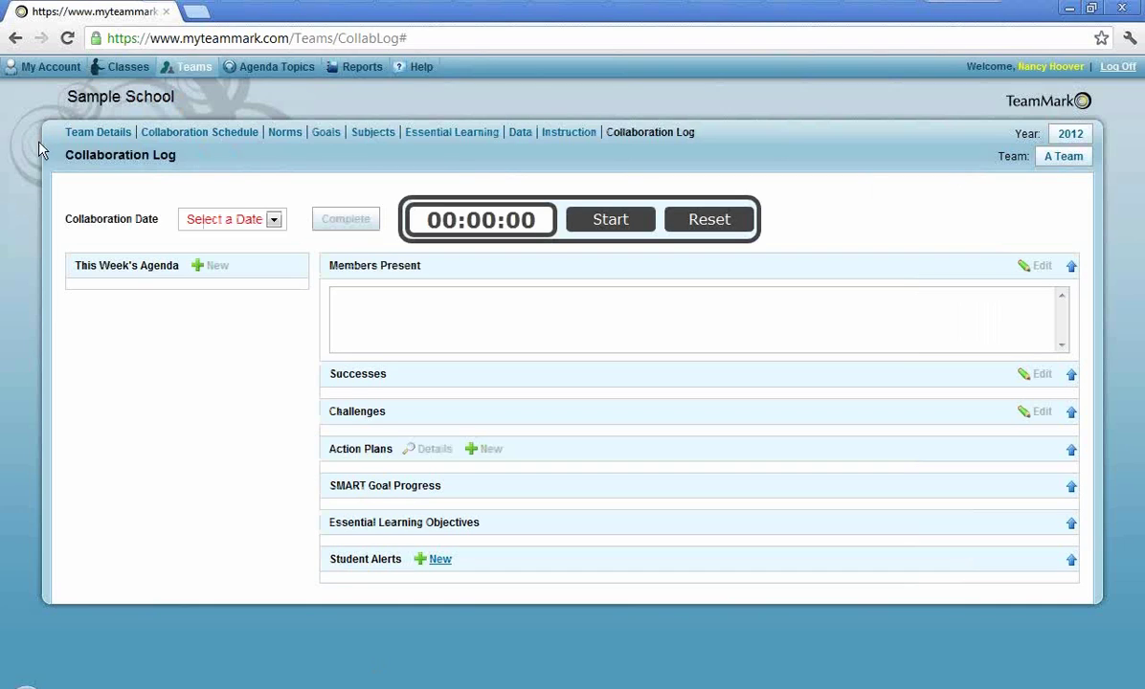
Step: Open the account's user details for editing, switch View Norms Popup off and on again, and save
left_click(45, 73)
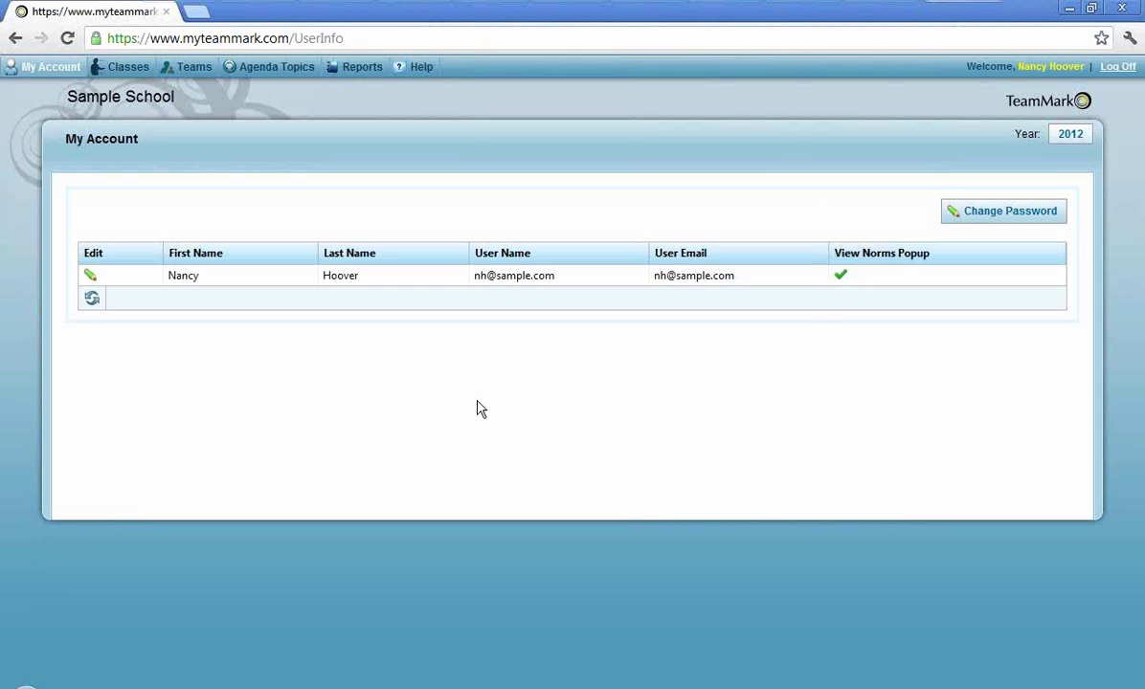
left_click(90, 277)
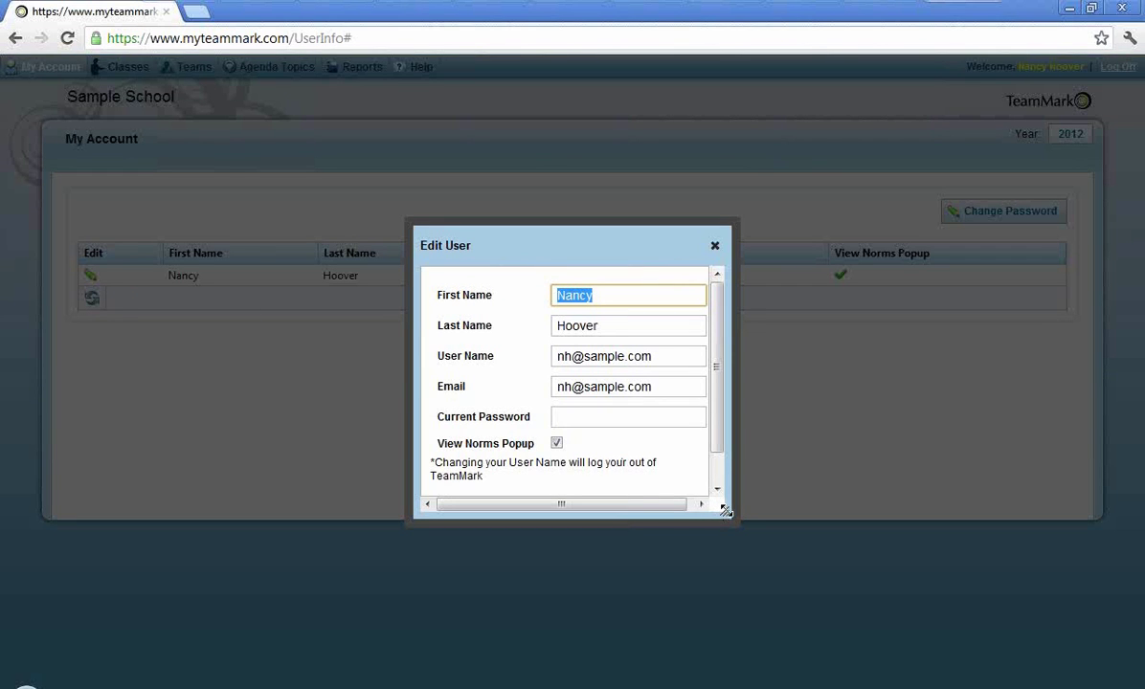
left_click_drag(736, 513, 795, 525)
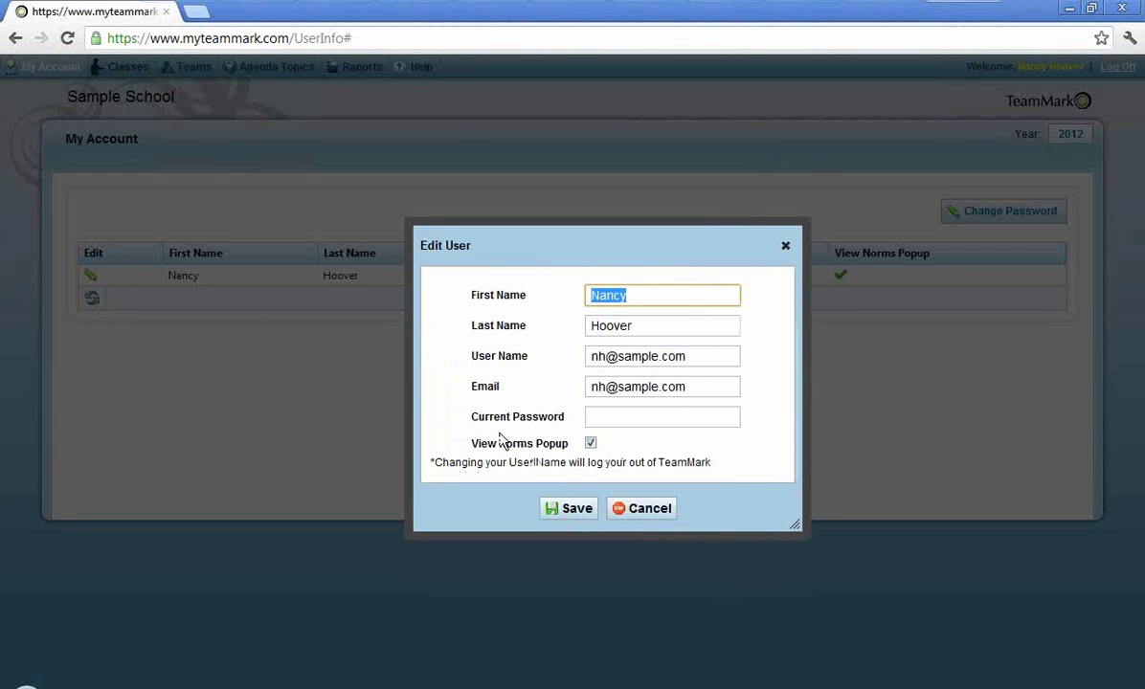
left_click(590, 444)
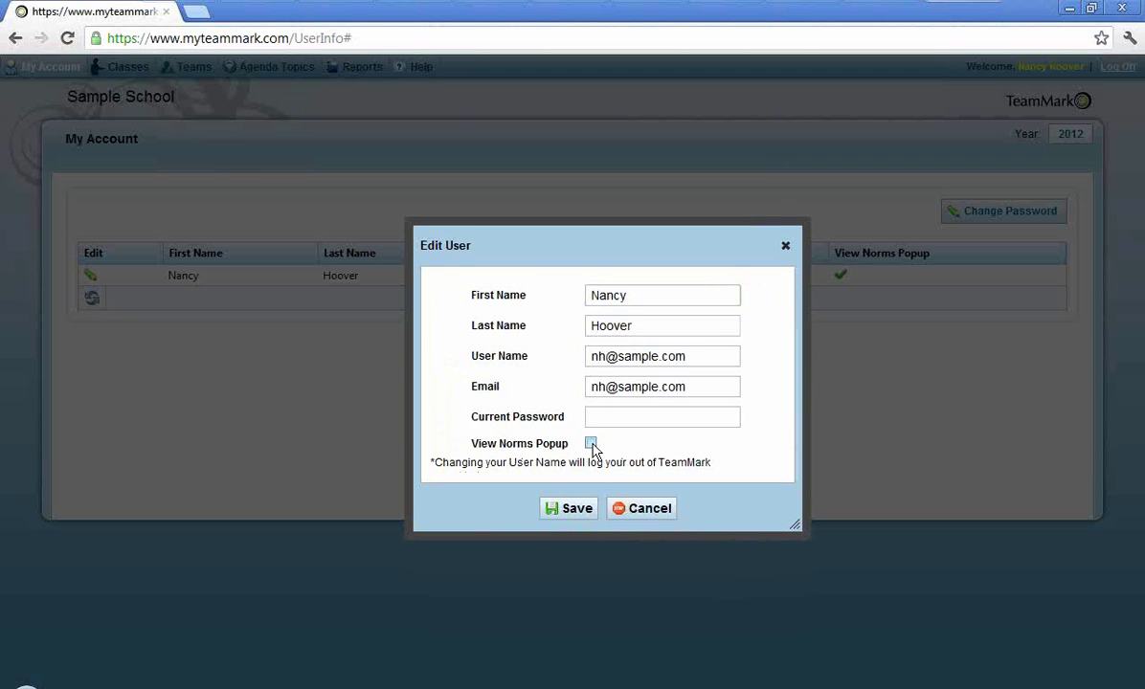
left_click(590, 445)
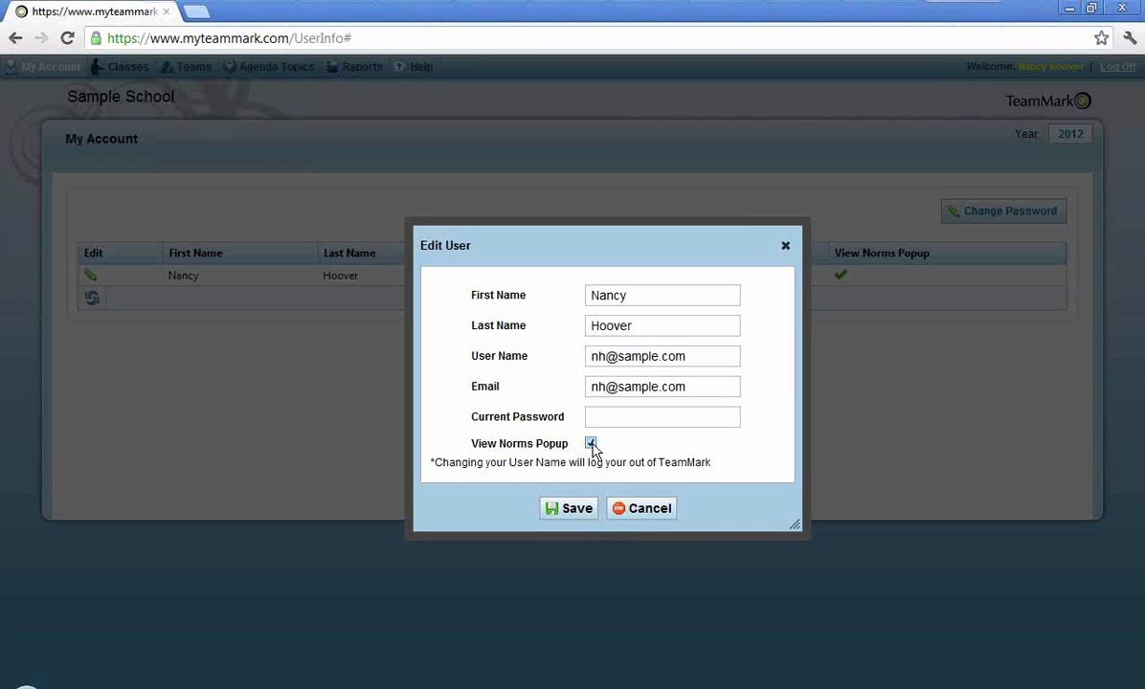
left_click(569, 508)
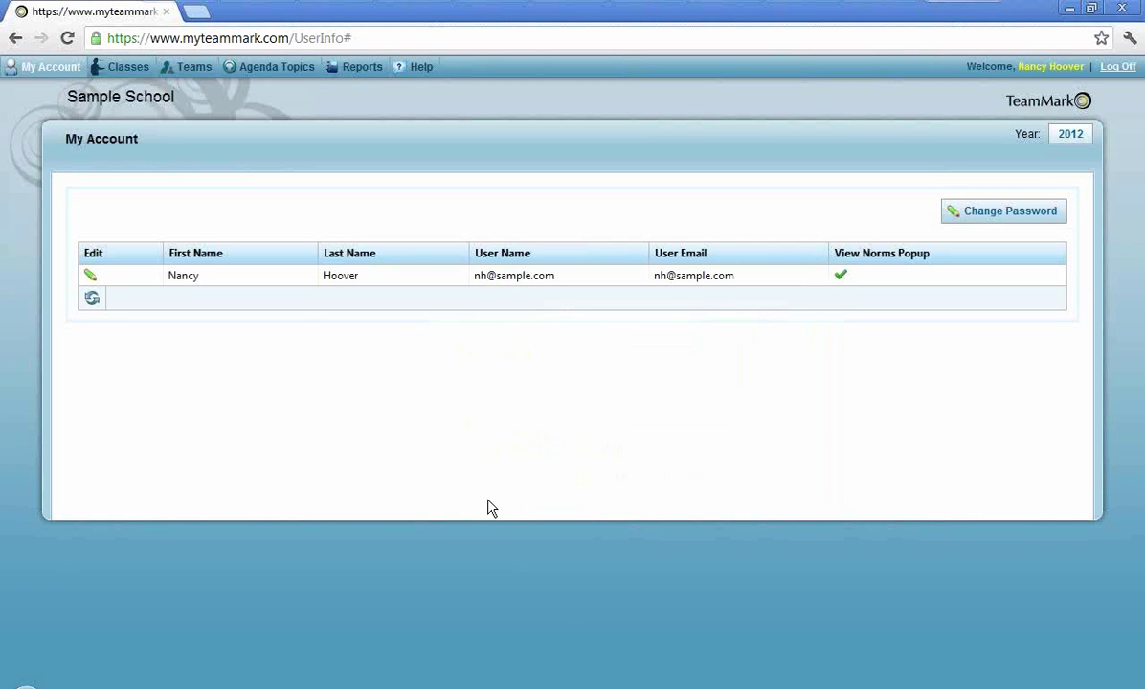
Step: Go to the team's norms and create a new norm with the text "Be on time."
left_click(192, 69)
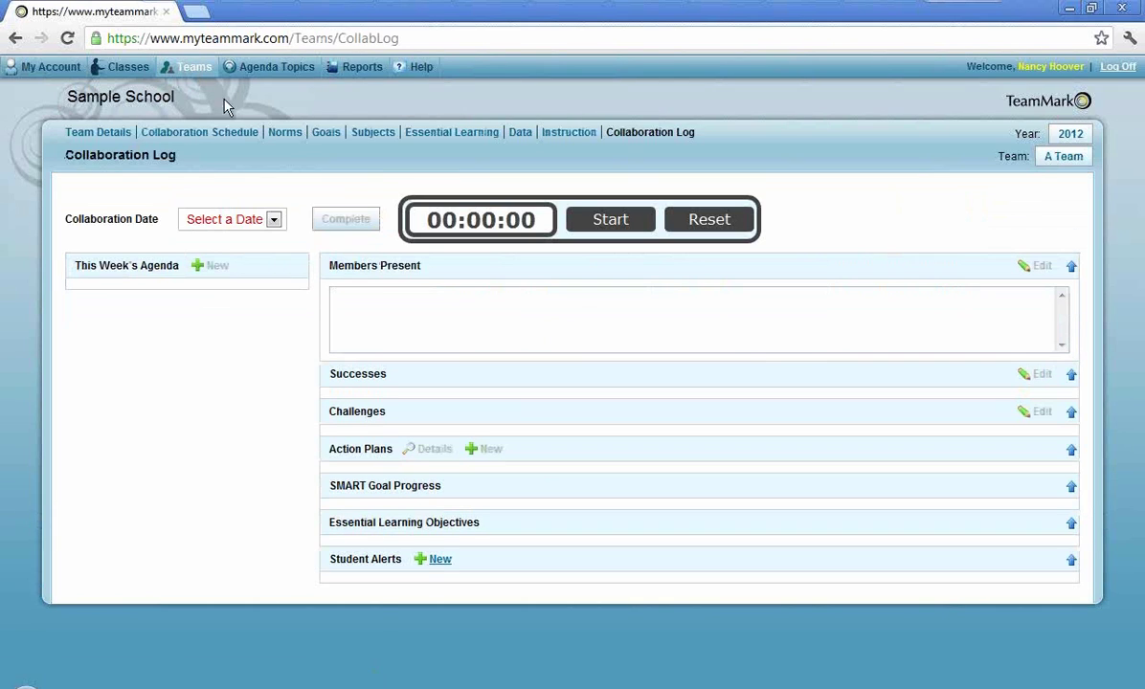
left_click(287, 140)
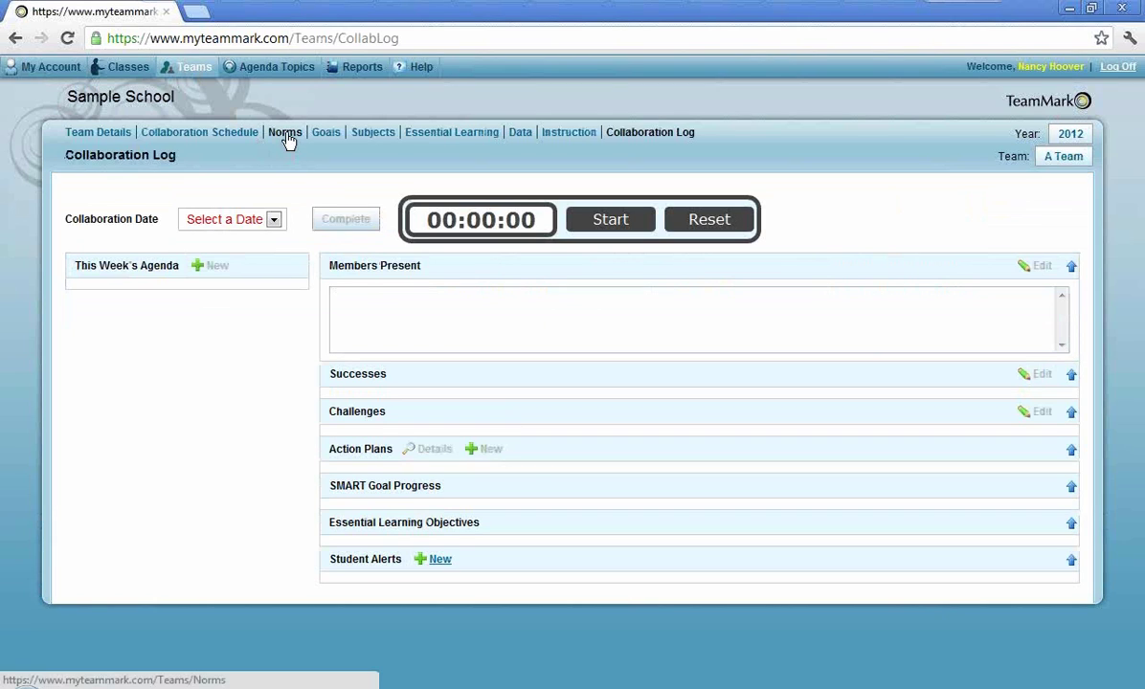
left_click(288, 140)
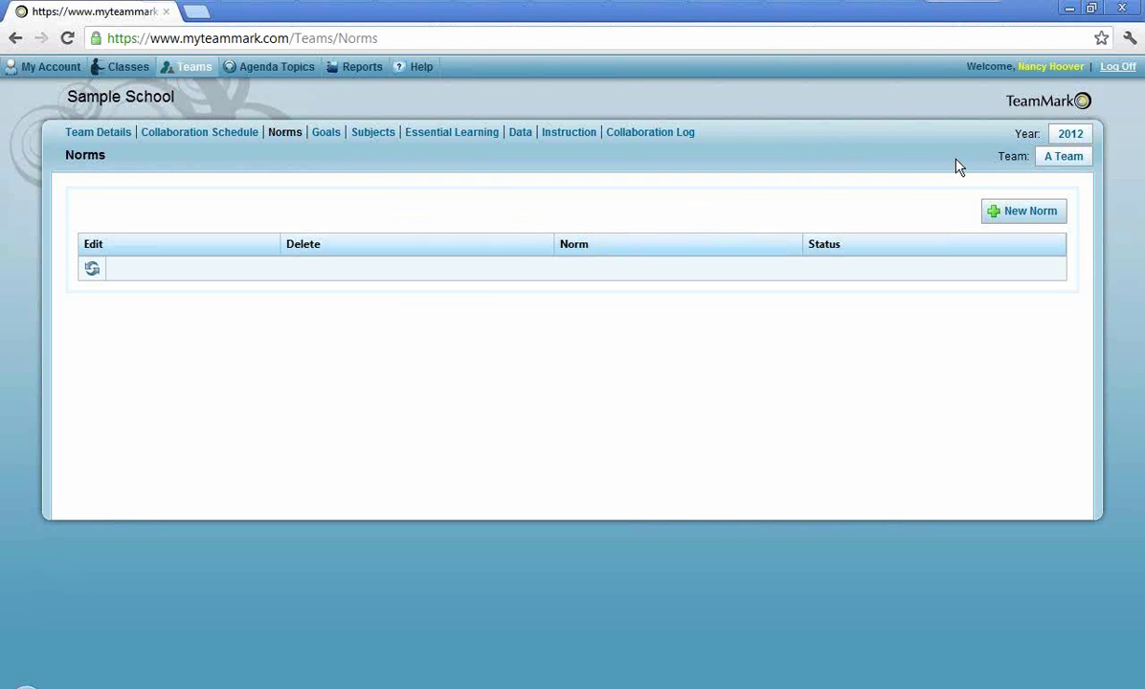
left_click(1026, 213)
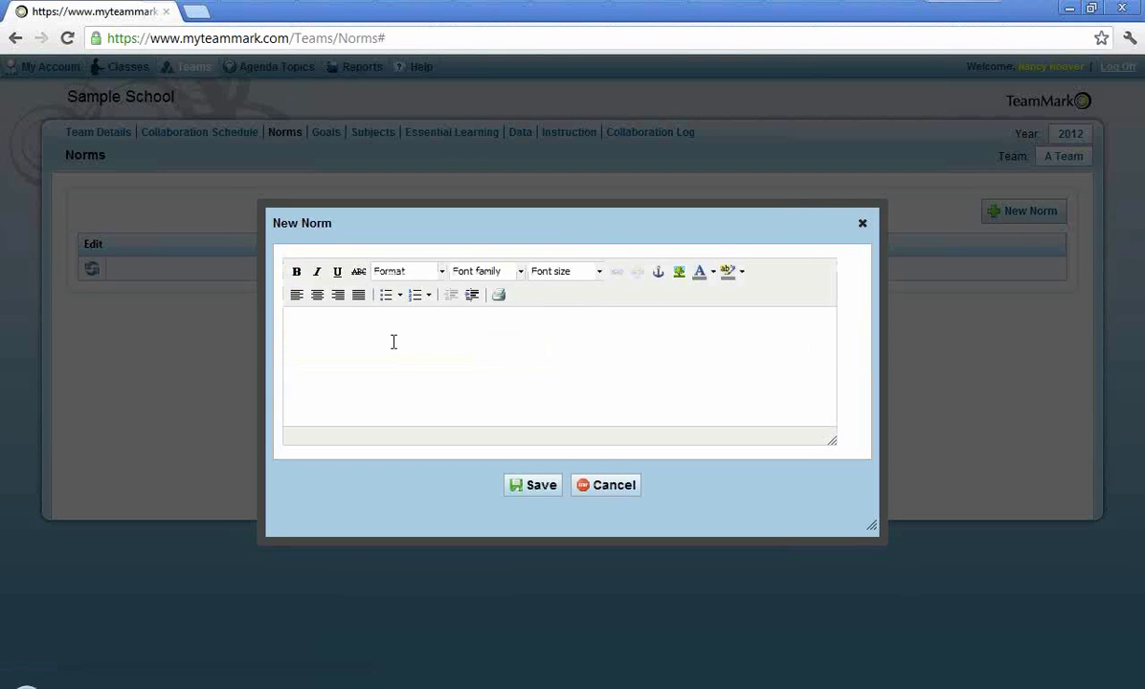
left_click(352, 326)
type("Be on time.")
Step: Format the norm text as bold at 16px and save the norm
left_click_drag(292, 321, 355, 320)
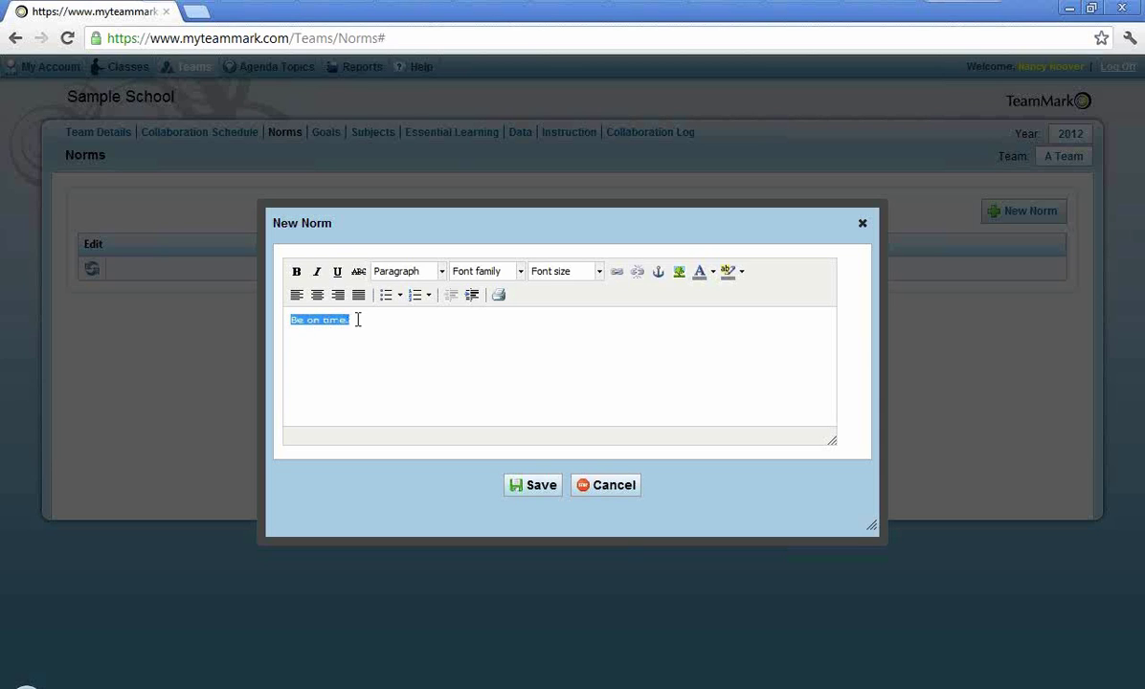
key("ctrl+b")
left_click(541, 270)
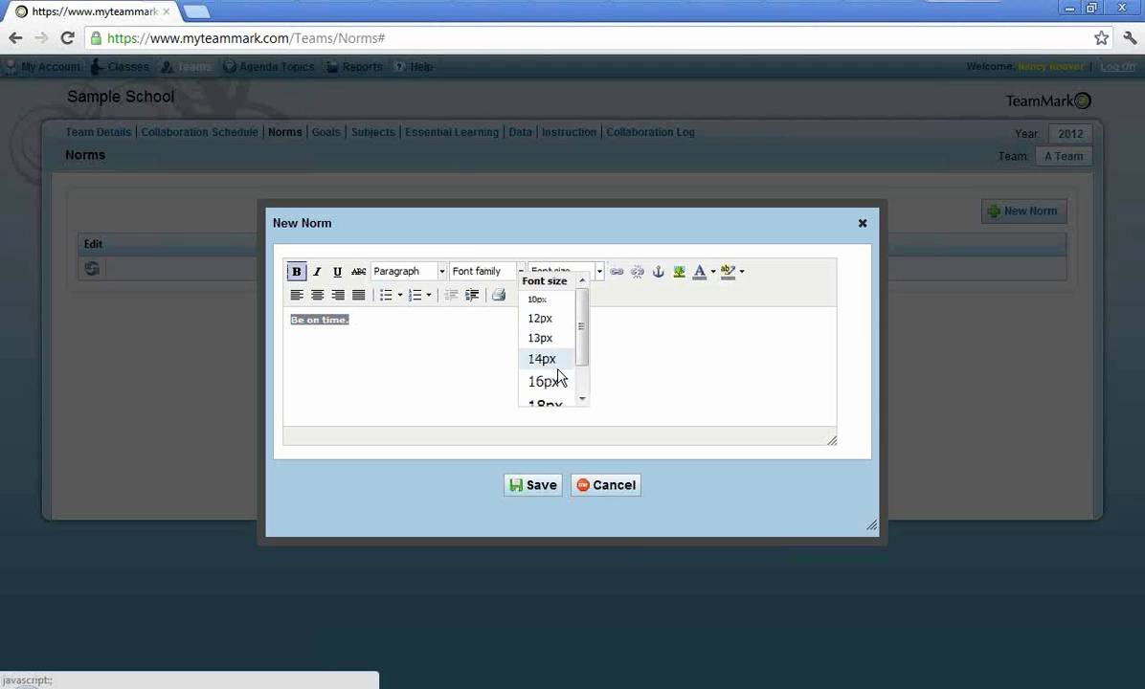
left_click(543, 382)
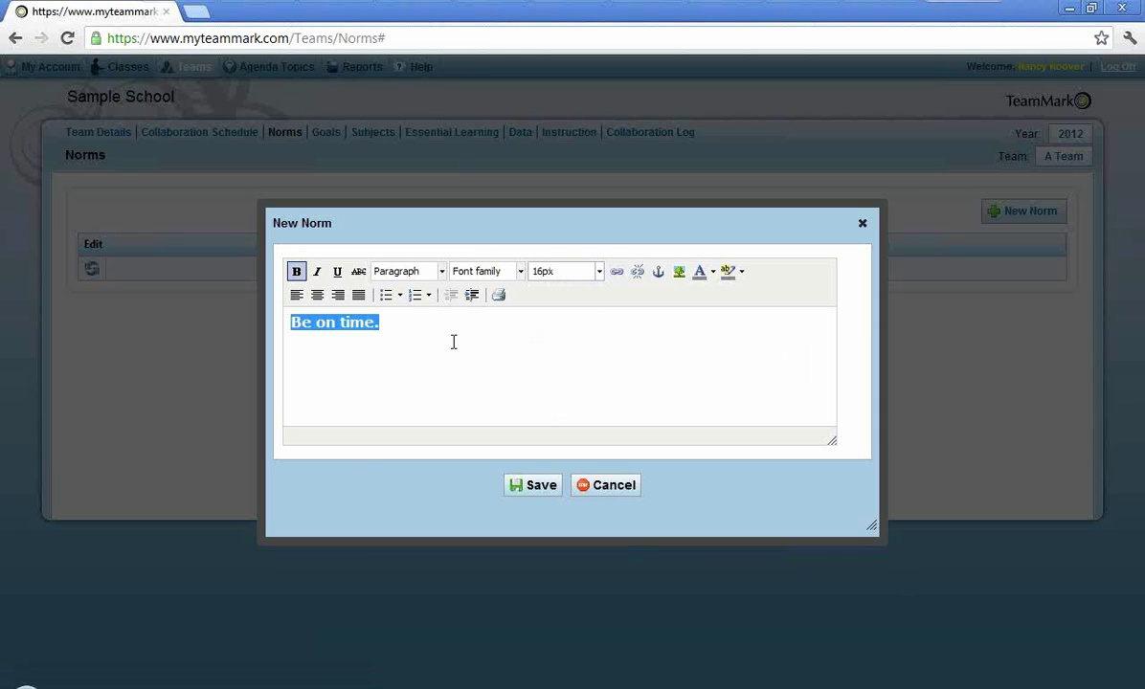
left_click(453, 341)
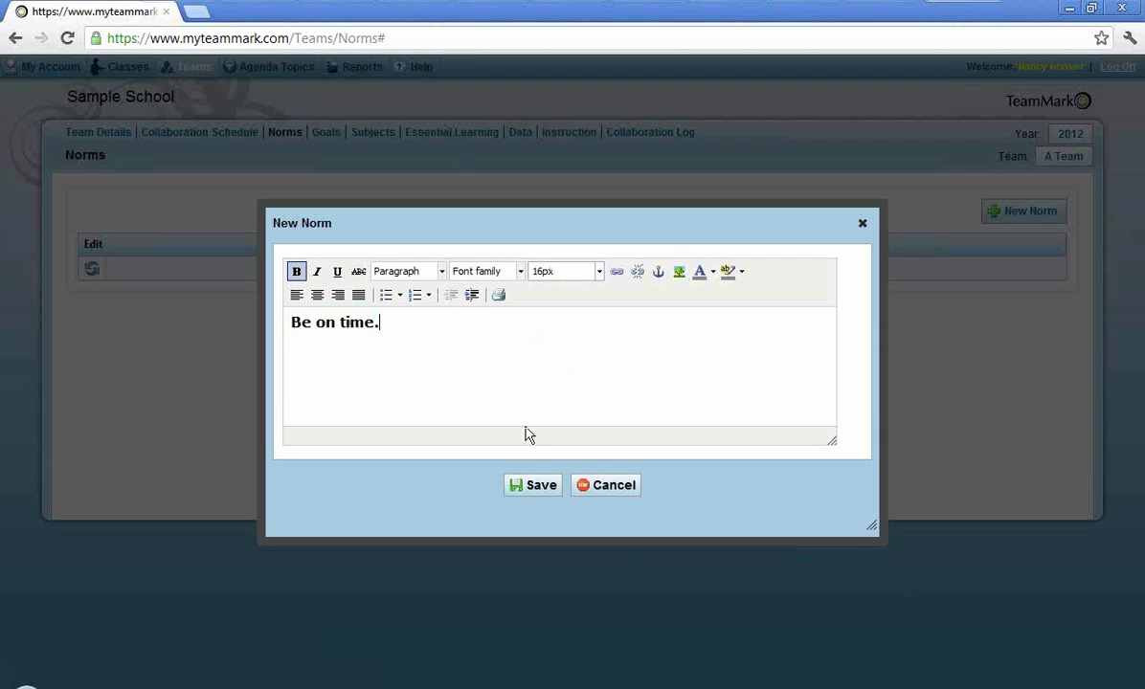
left_click(526, 489)
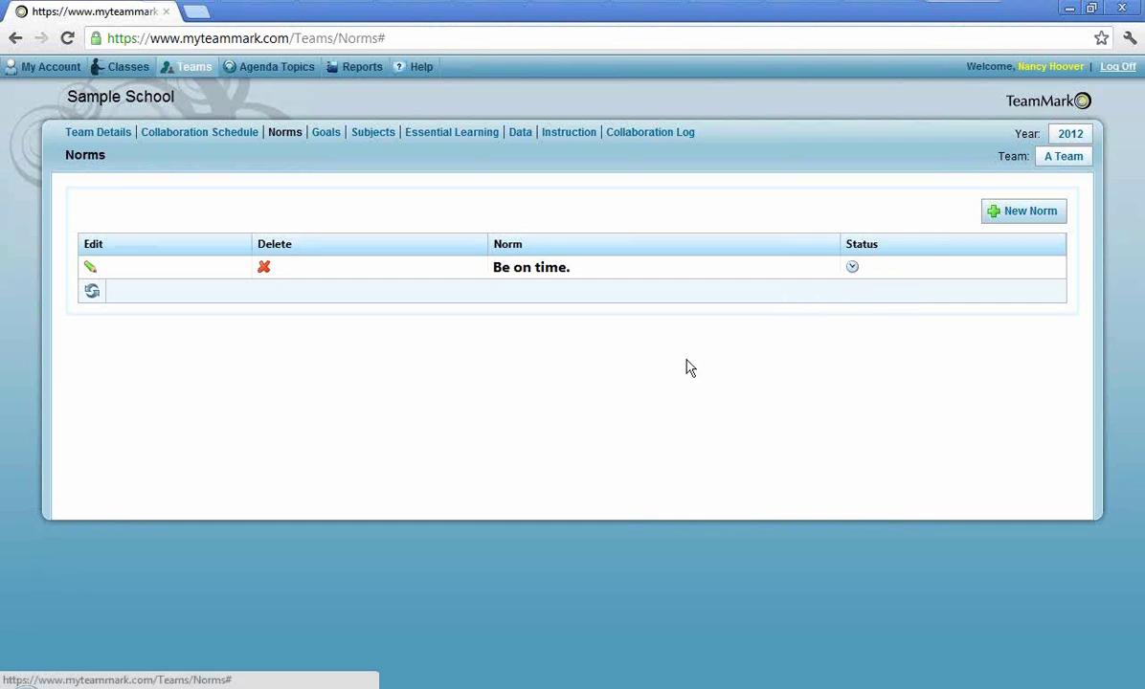
Step: Start inserting an image into the "Be on time." norm and copy the URL of 300px-Wall_clock.jpg from a Google Images search for "clock"
left_click(90, 267)
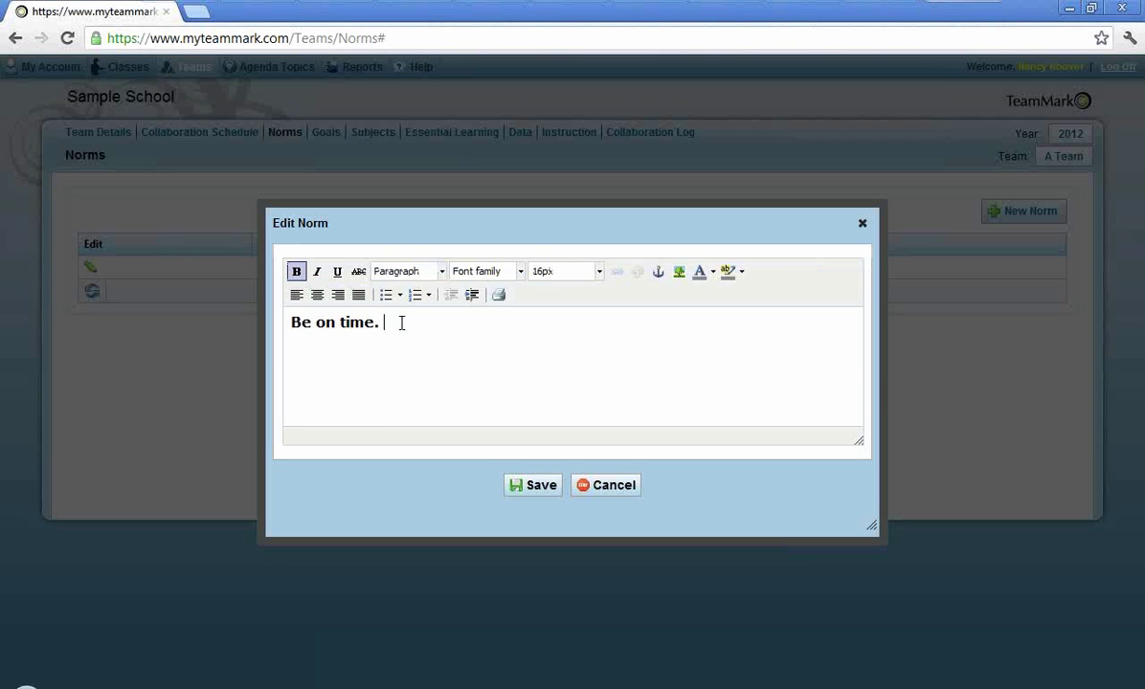
left_click(678, 272)
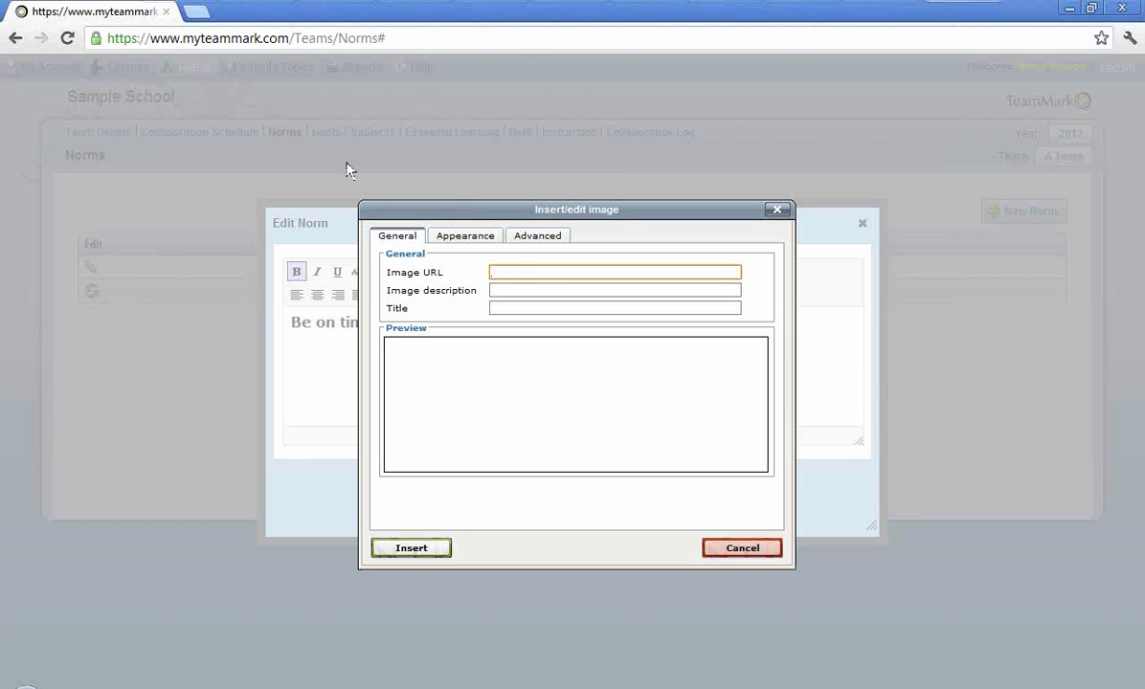
left_click(197, 14)
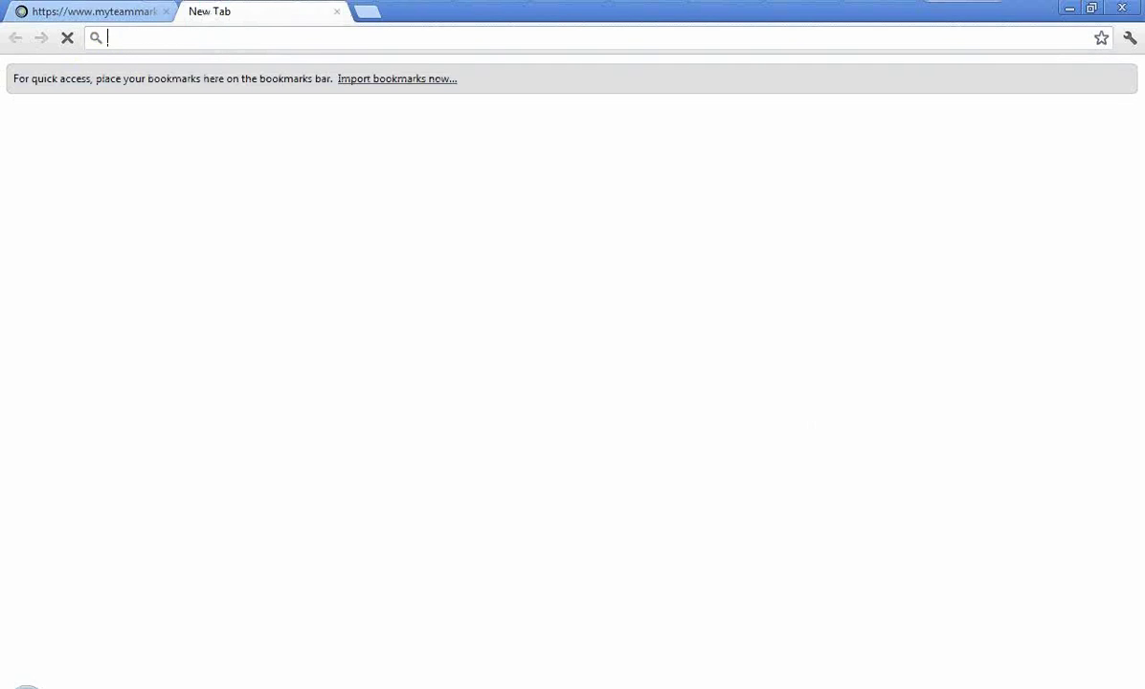
type("clock")
key("Return")
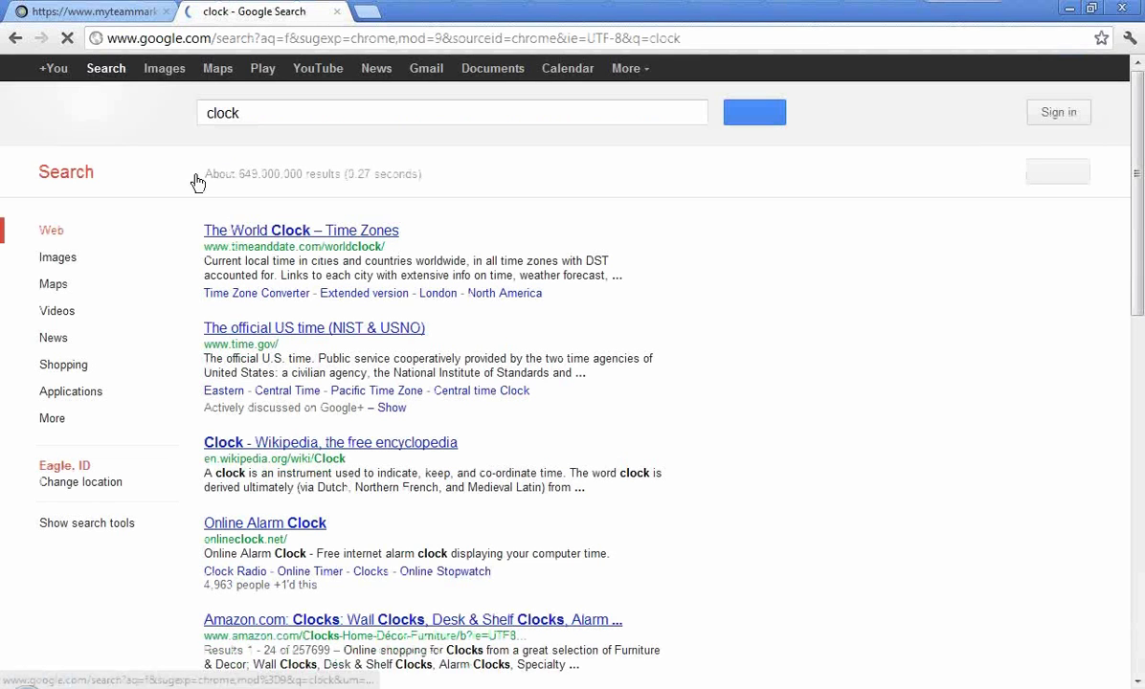
left_click(164, 70)
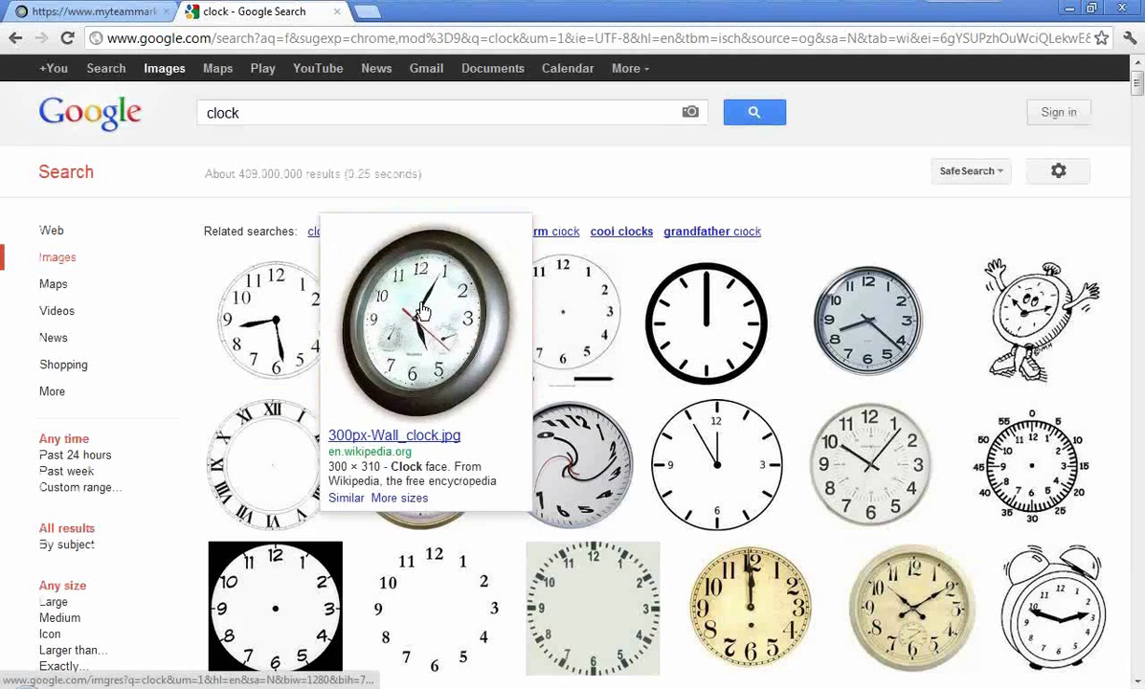
right_click(424, 311)
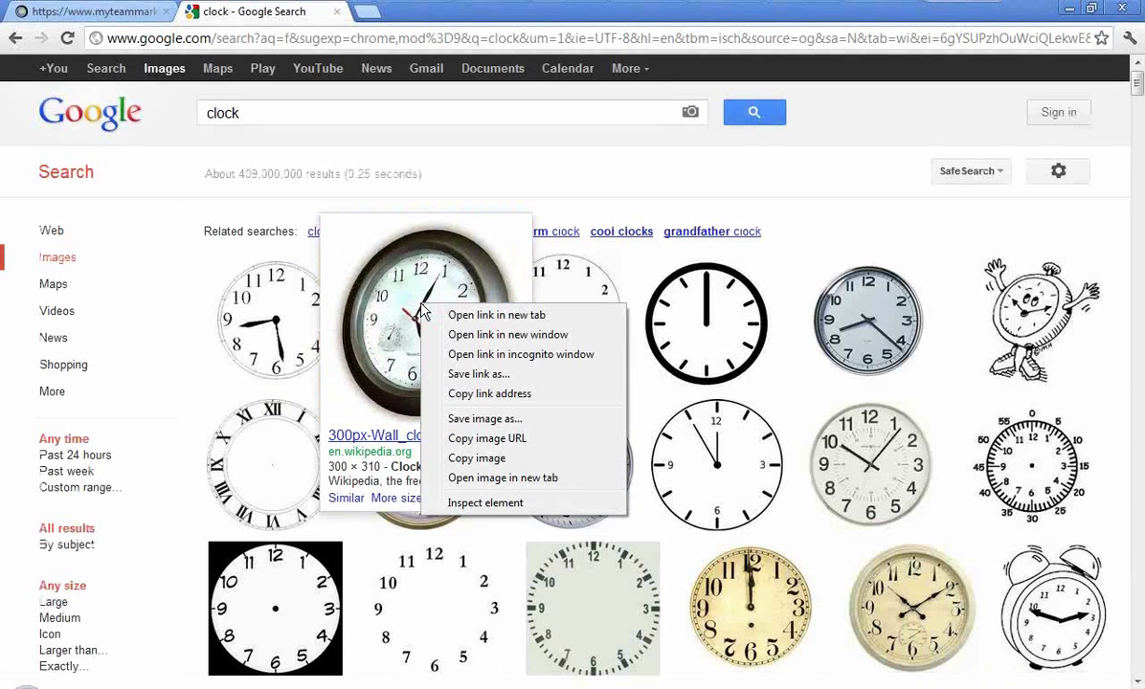
left_click(482, 439)
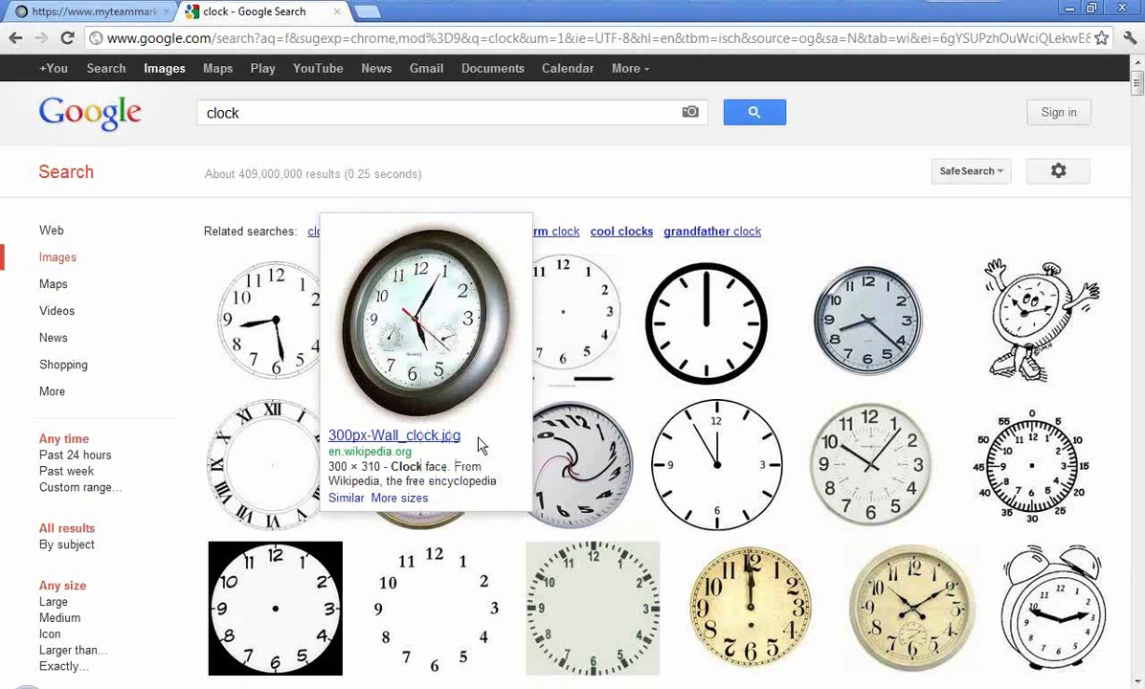
Step: Return to TeamMark and fill in the image details with the copied URL, description "Clock" and title "clock"
left_click(107, 14)
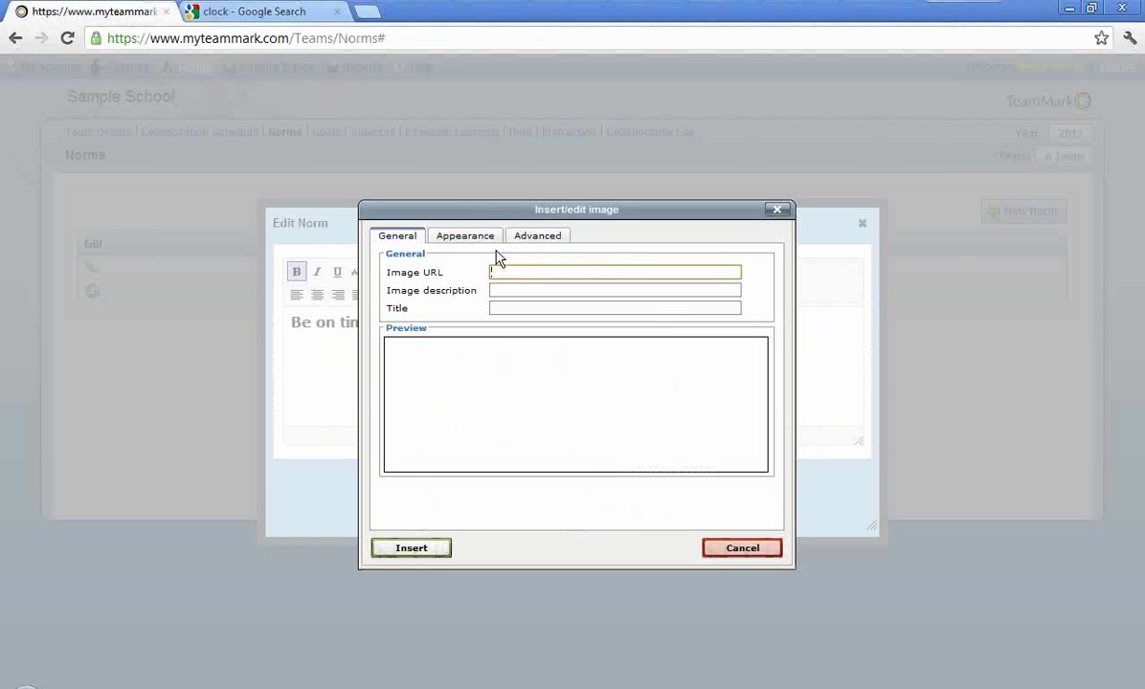
left_click(500, 271)
key("ctrl+v")
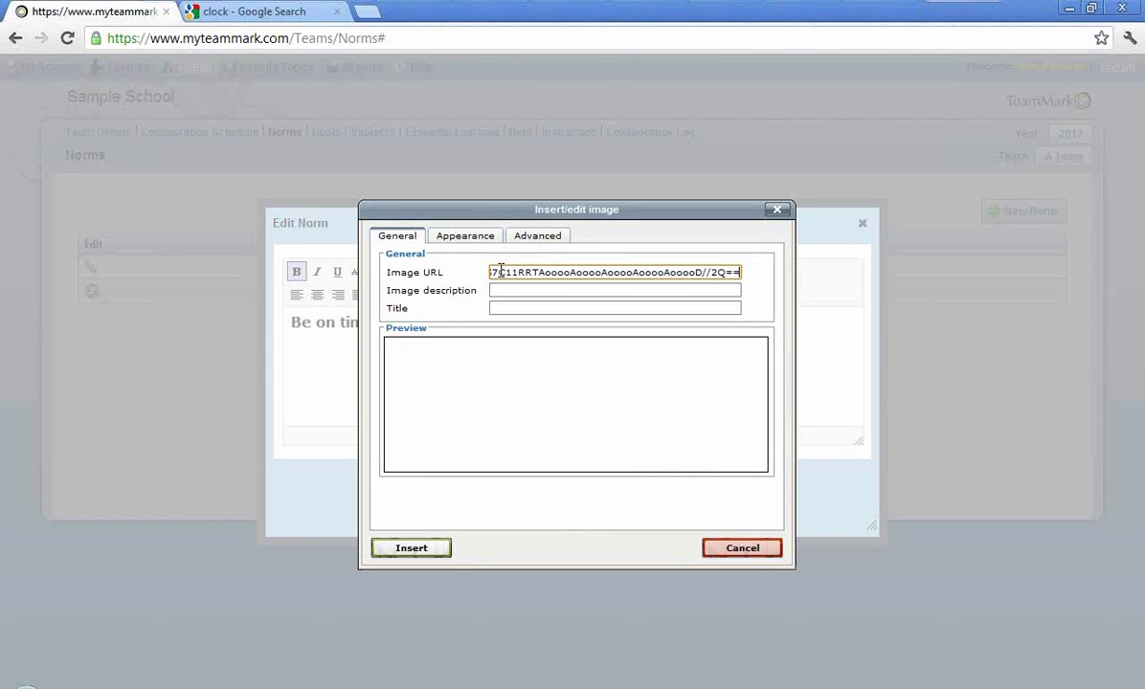
left_click(506, 290)
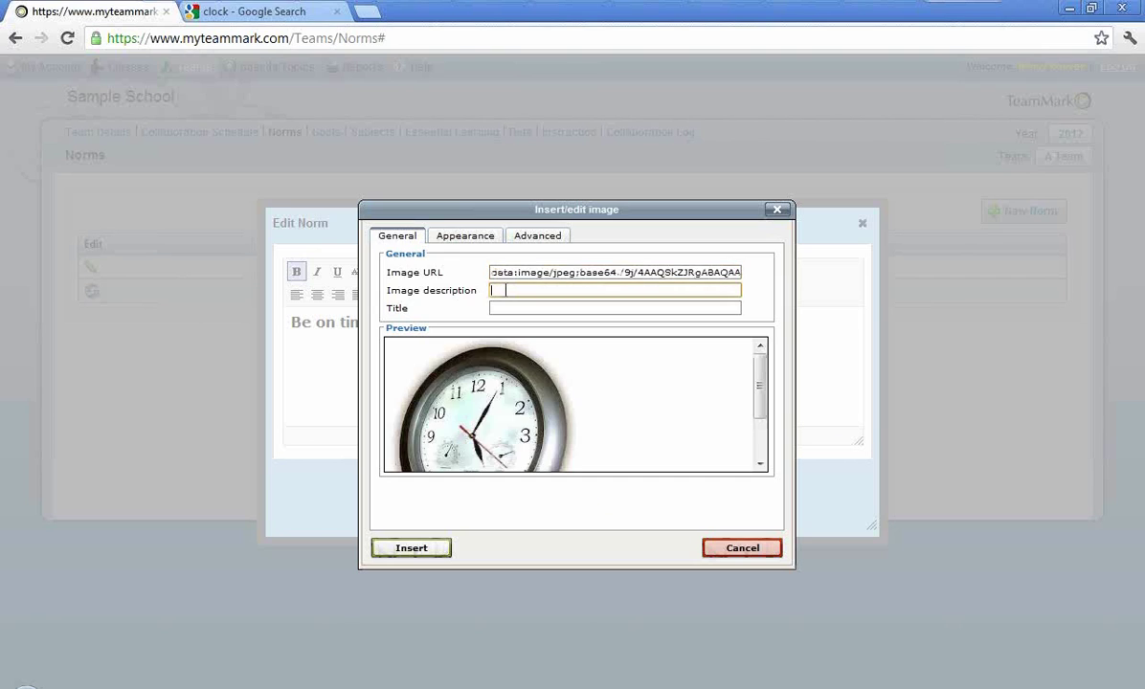
type("Clock")
left_click(511, 307)
type("clock")
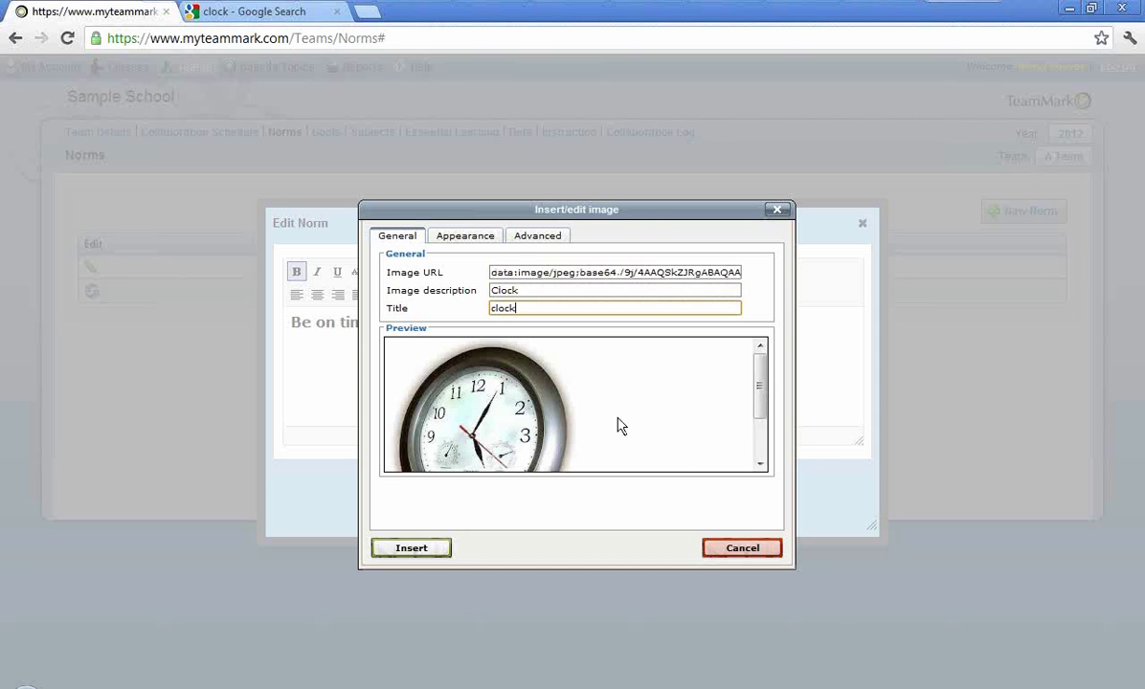
Step: Insert the clock image with Top alignment and a width of 150 px, and save the norm
left_click(465, 244)
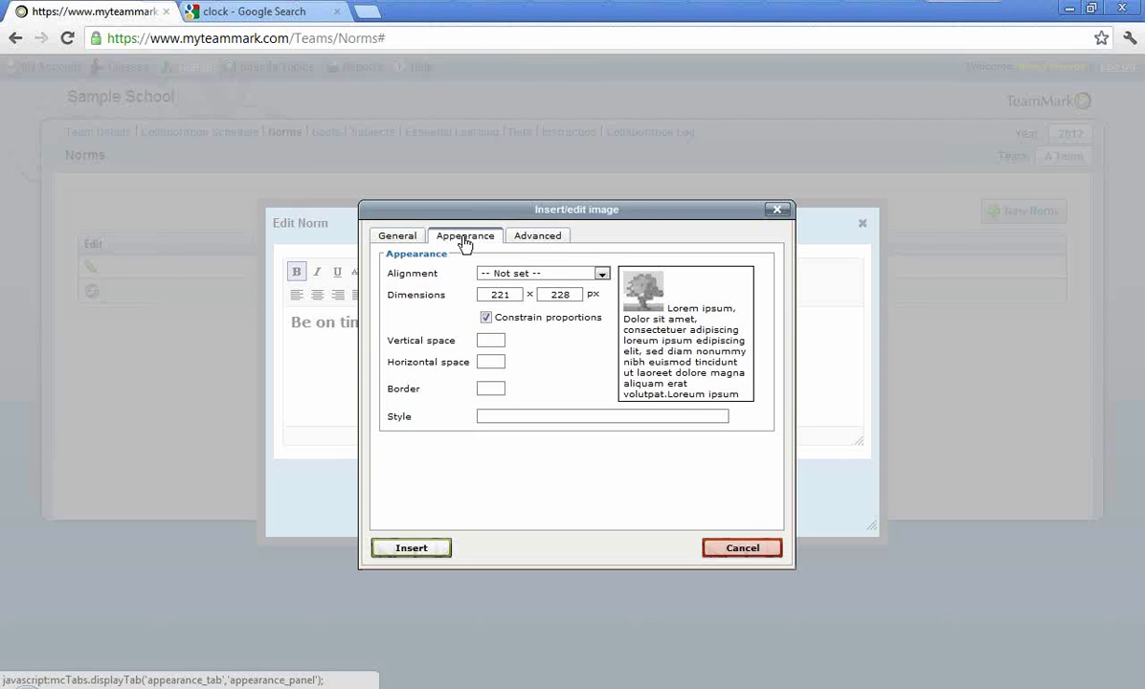
left_click(601, 275)
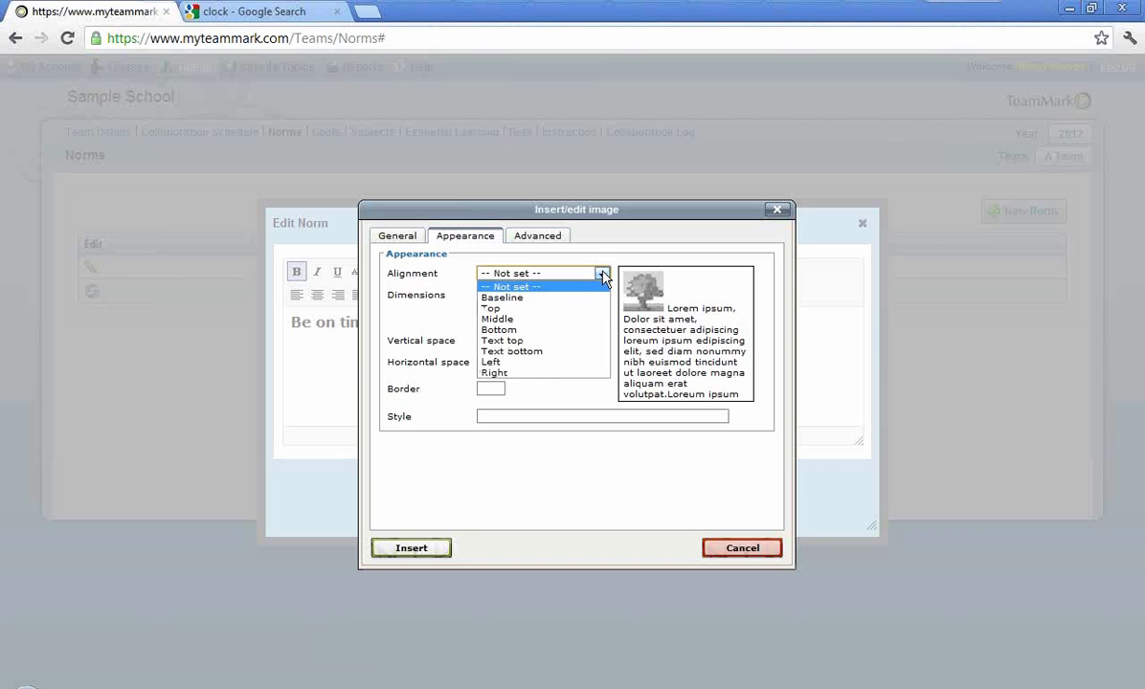
left_click(499, 309)
double_click(493, 295)
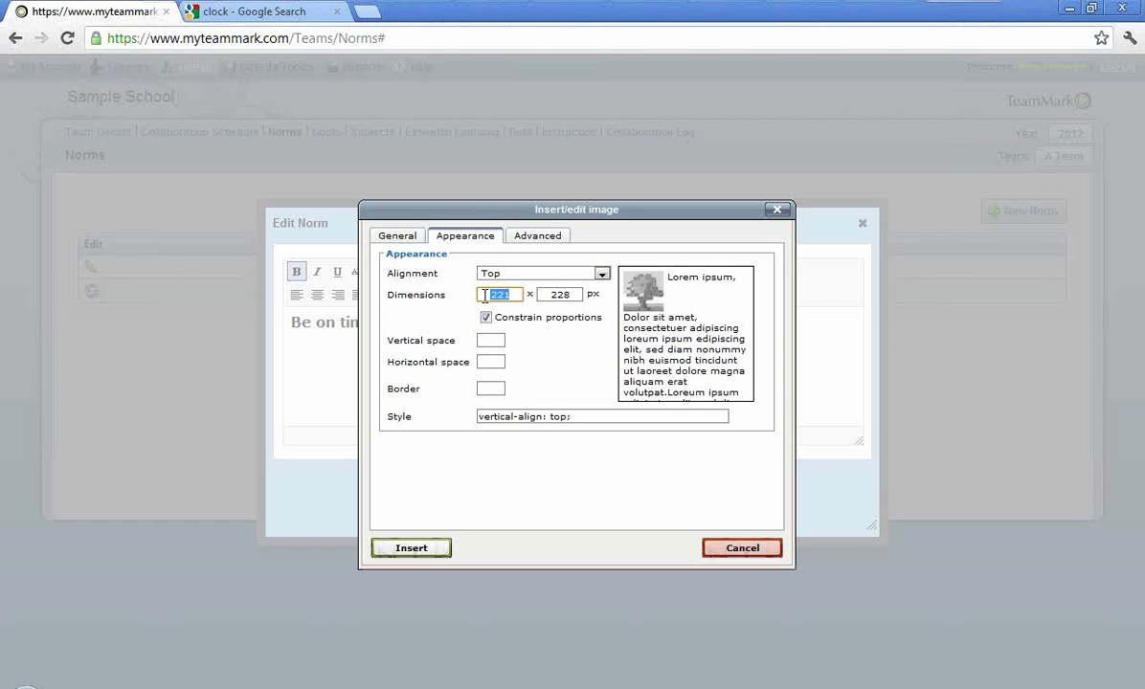
type("150")
left_click(542, 380)
left_click(410, 548)
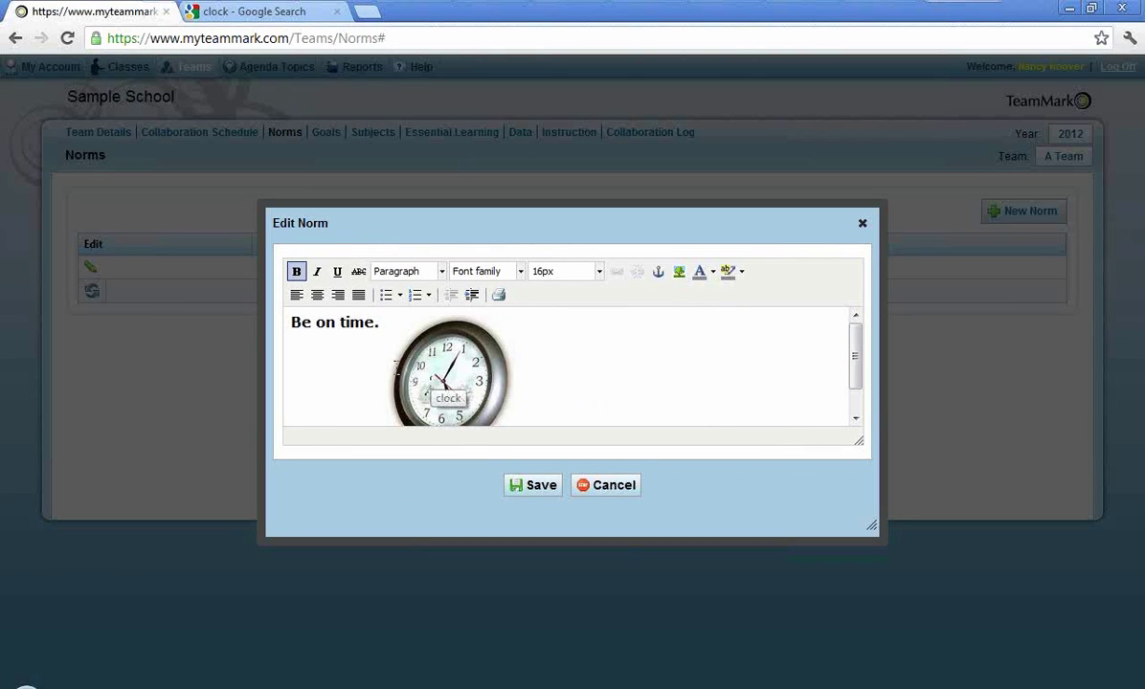
left_click(532, 488)
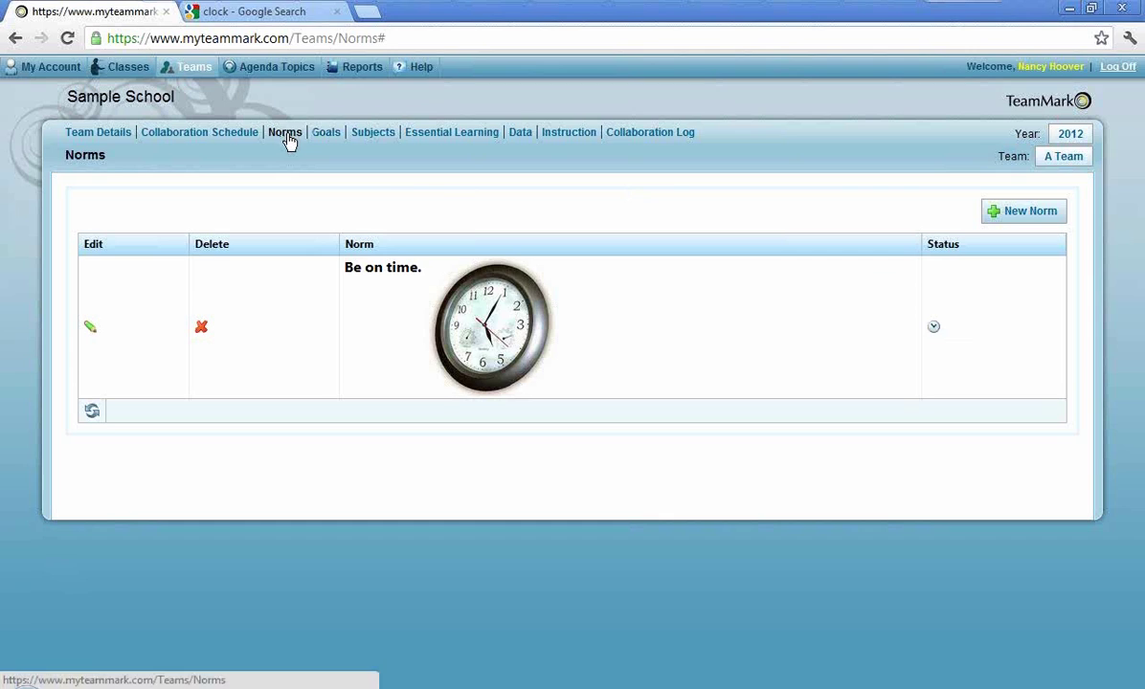
Step: Set the status of the "Be on time." norm to Accept and save it
left_click(933, 330)
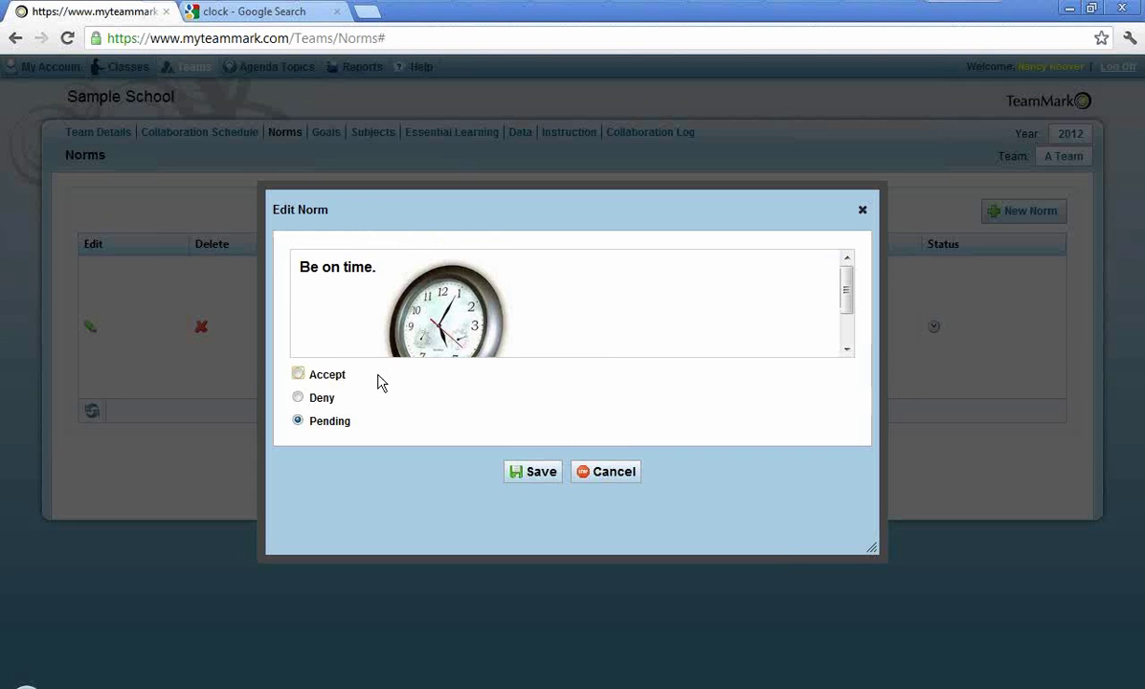
left_click(298, 375)
left_click(298, 398)
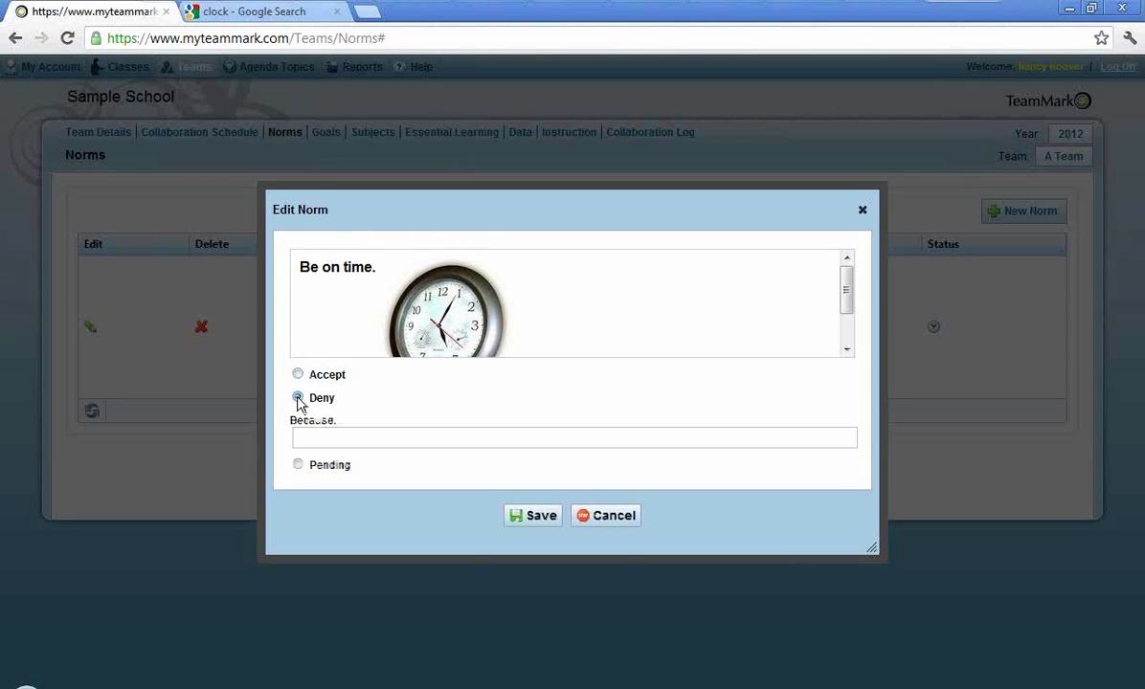
left_click(306, 437)
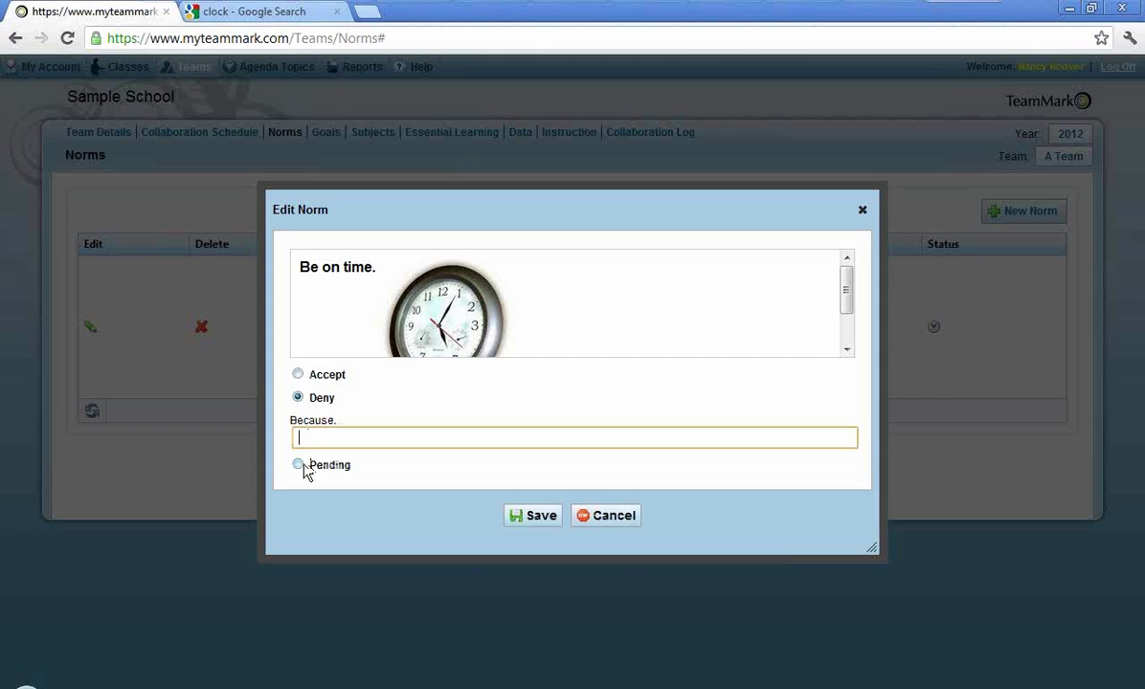
left_click(300, 466)
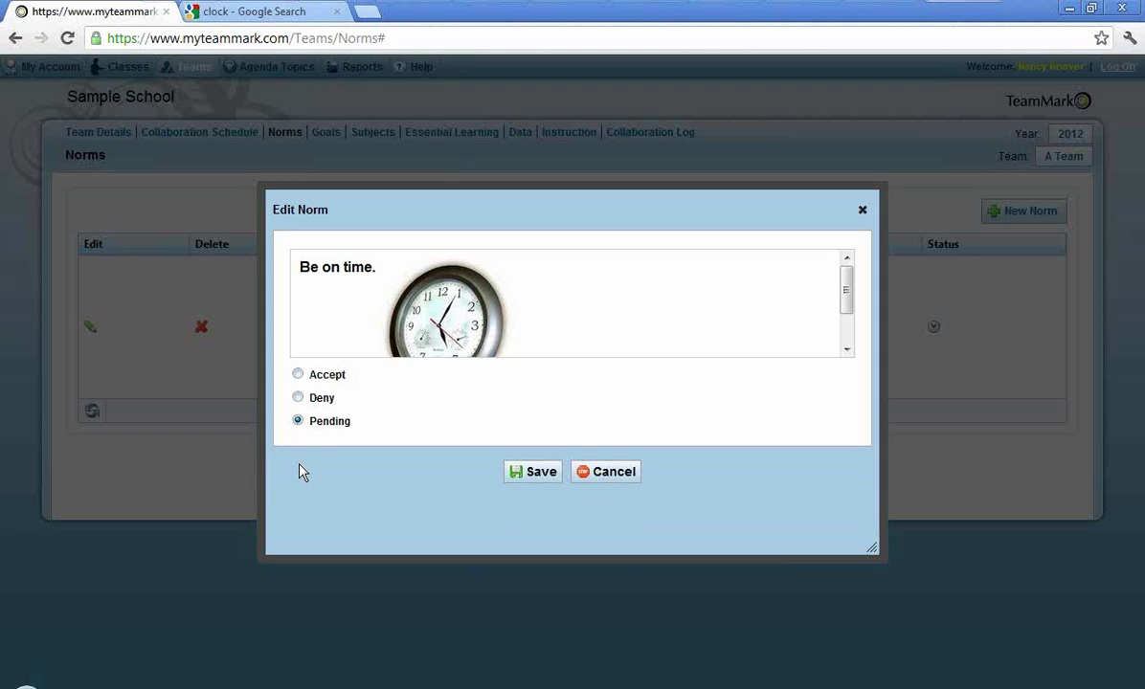
left_click(297, 375)
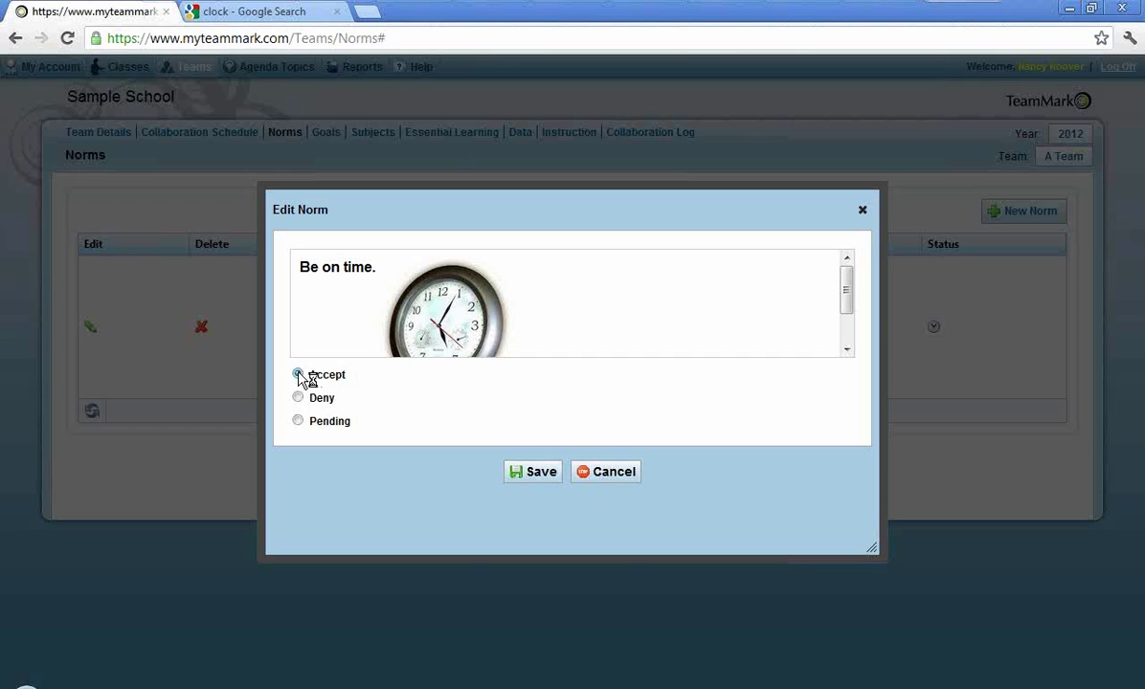
left_click(533, 473)
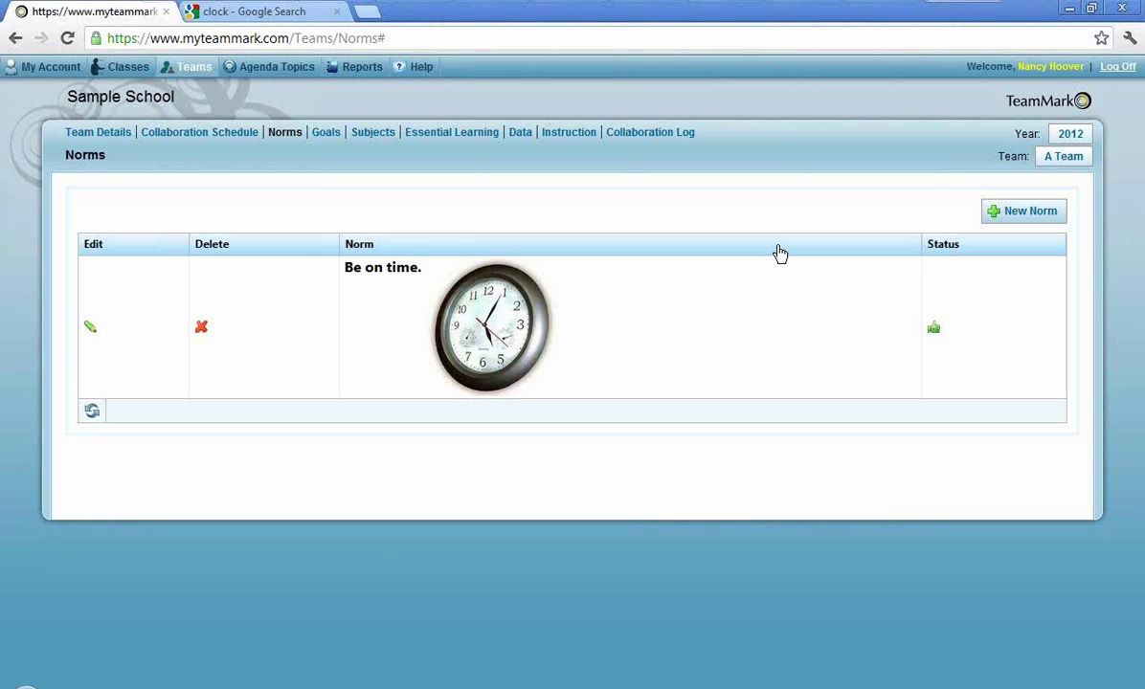
Step: Log off, log back in to the member account and open A Team
left_click(1110, 68)
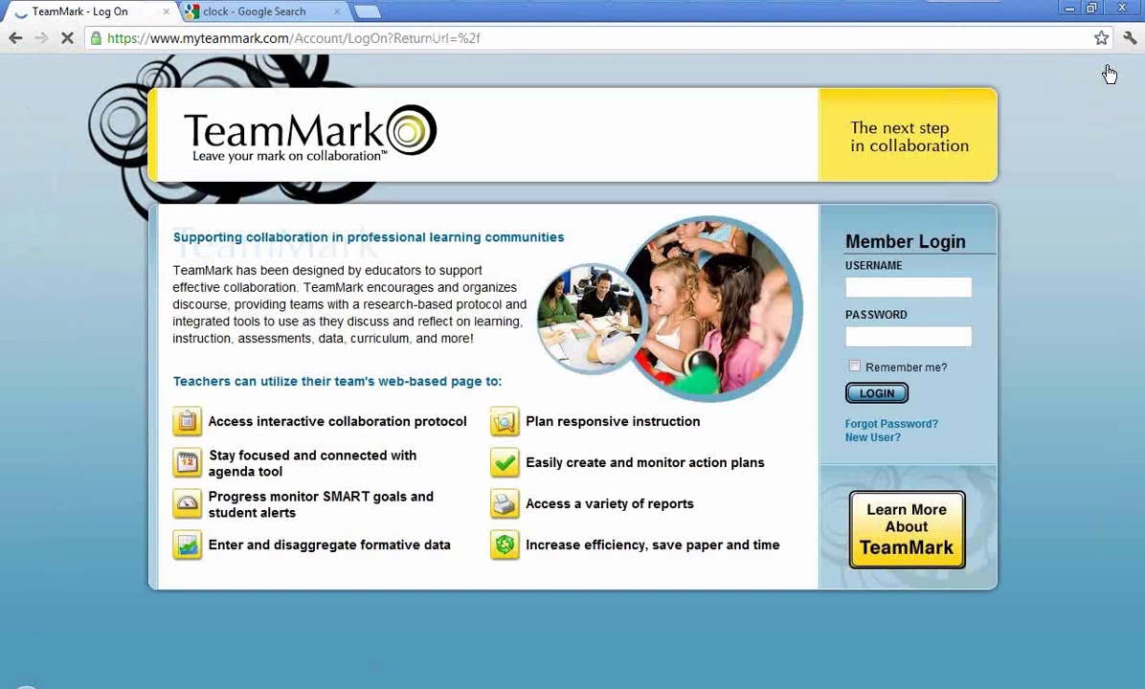
left_click(876, 393)
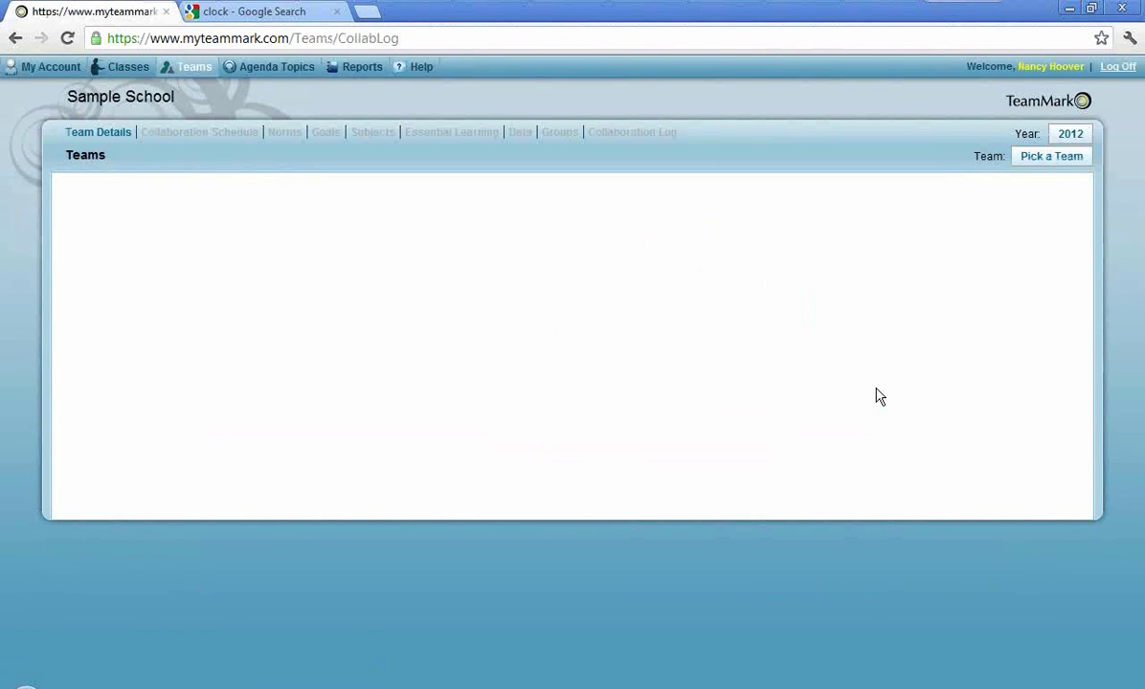
left_click(1031, 163)
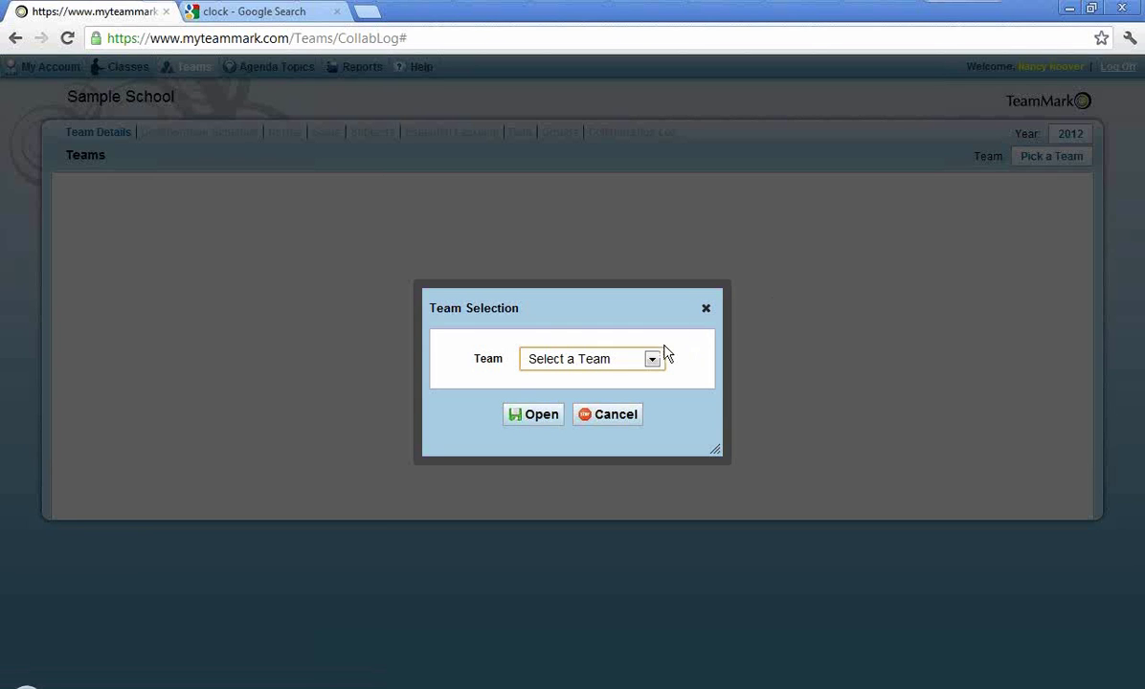
left_click(652, 358)
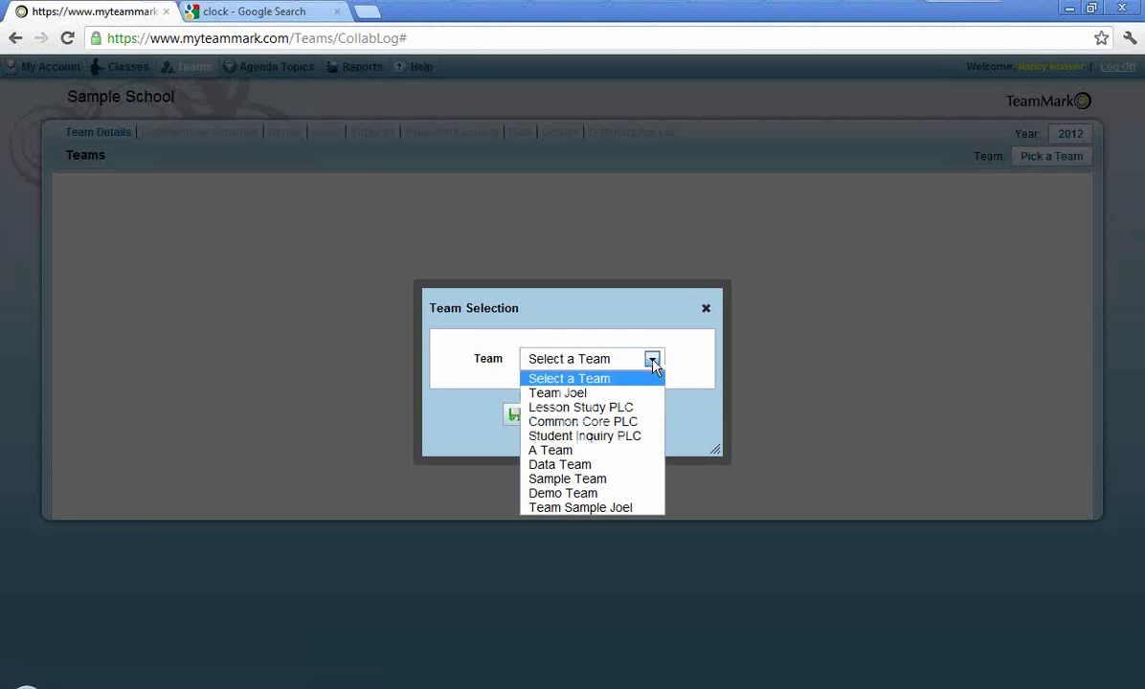
left_click(550, 450)
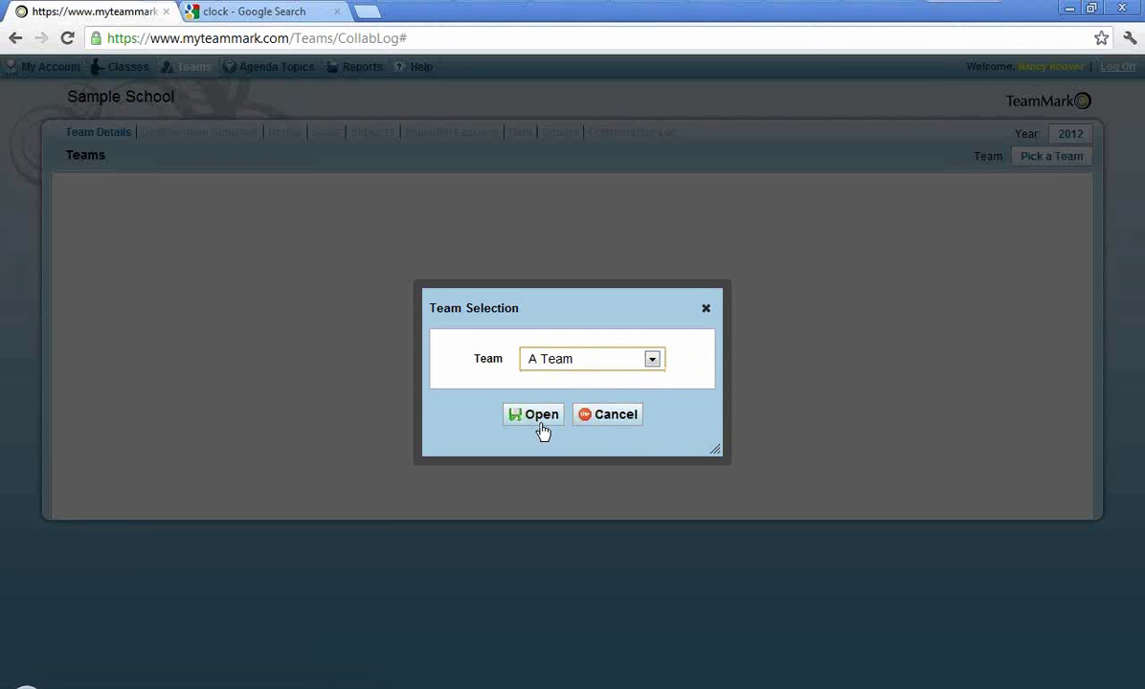
left_click(534, 418)
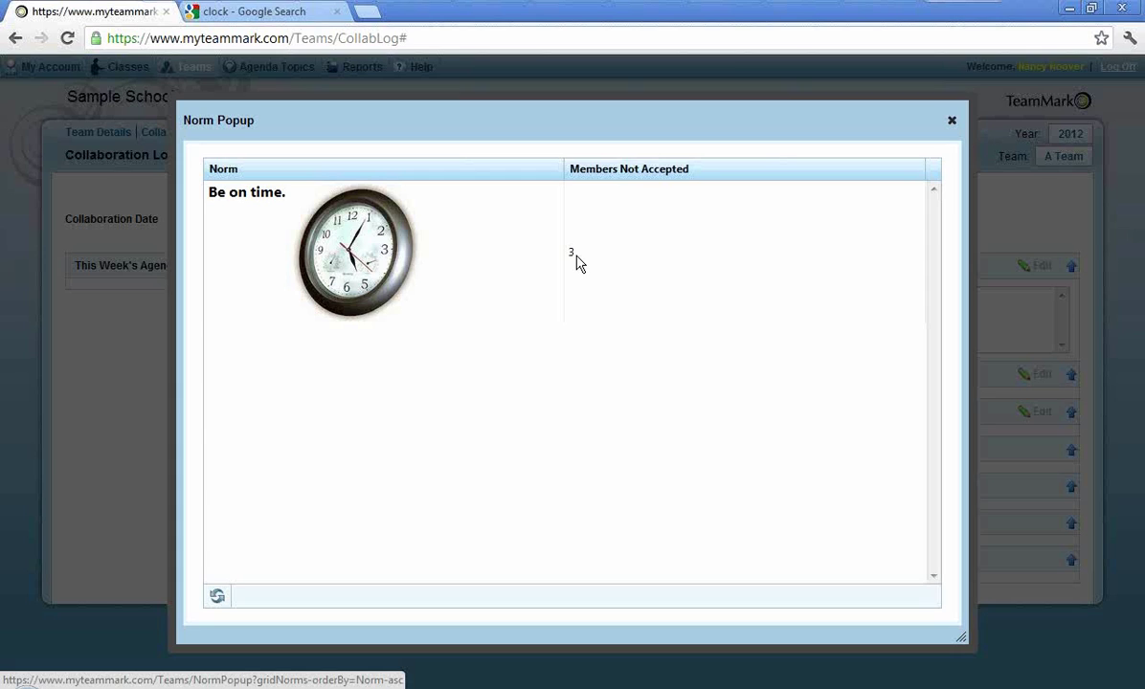
Step: Dismiss the norm popup and return to the team's norms page
left_click(951, 121)
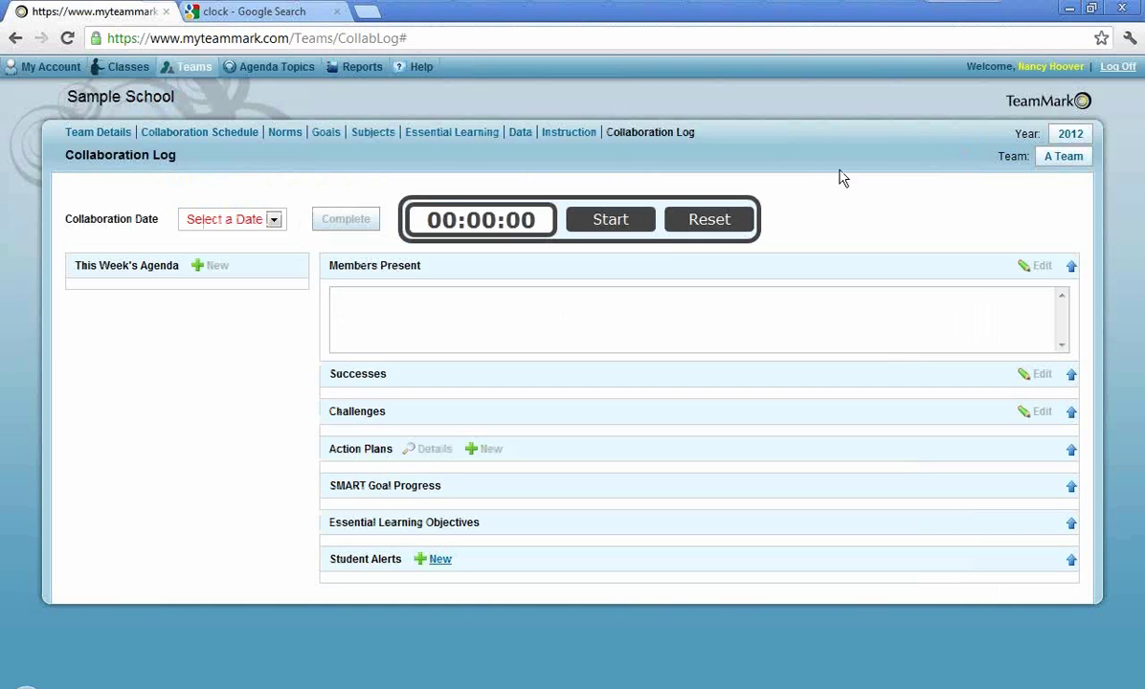
left_click(282, 137)
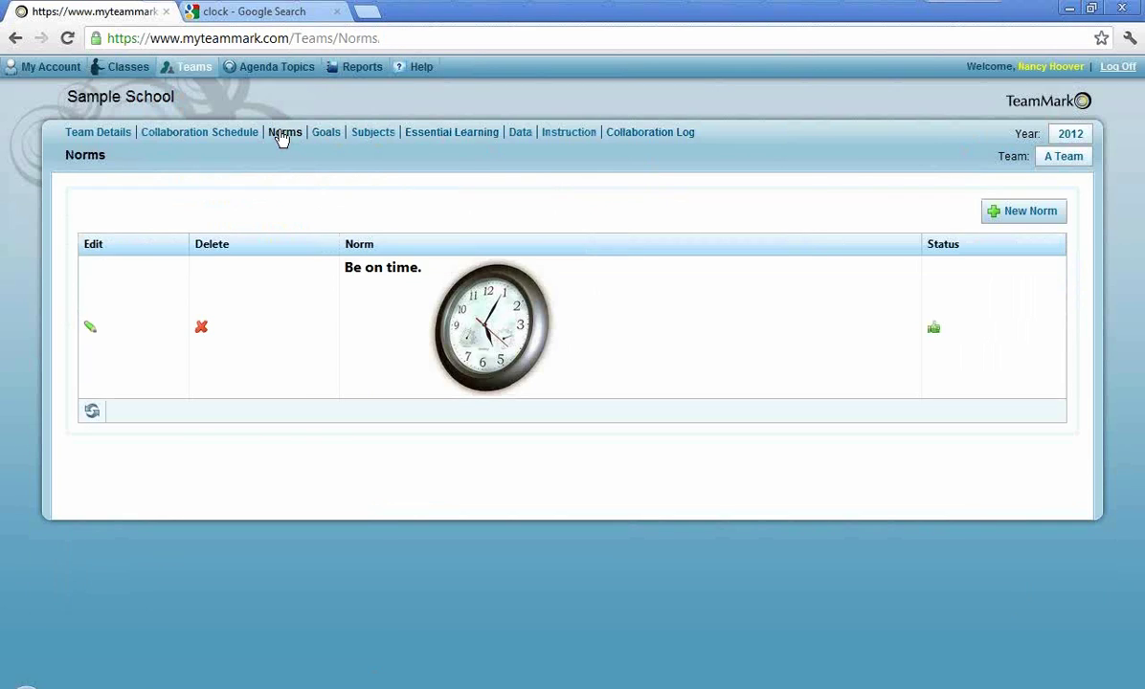